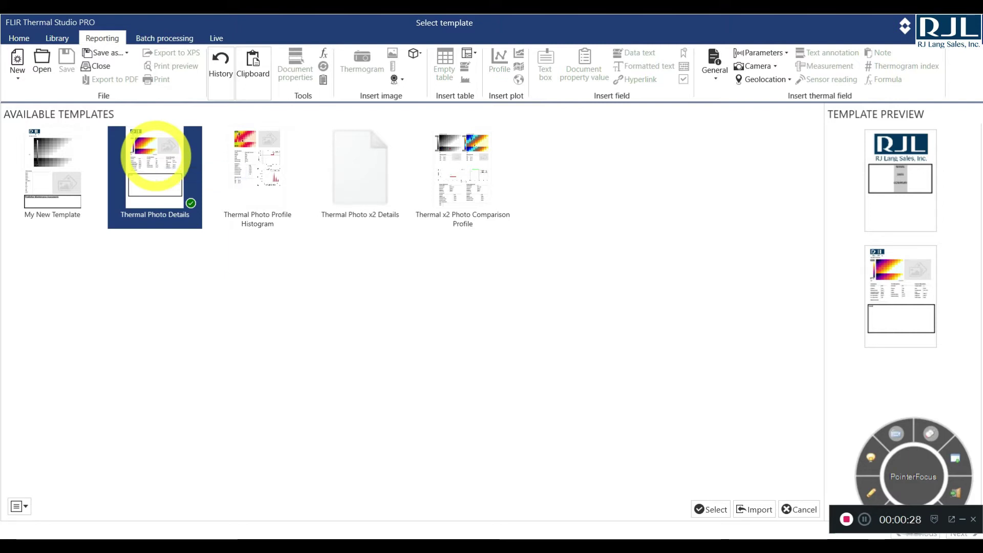
Step: Bring up the options menu for the Thermal Photo Details template
right_click(156, 155)
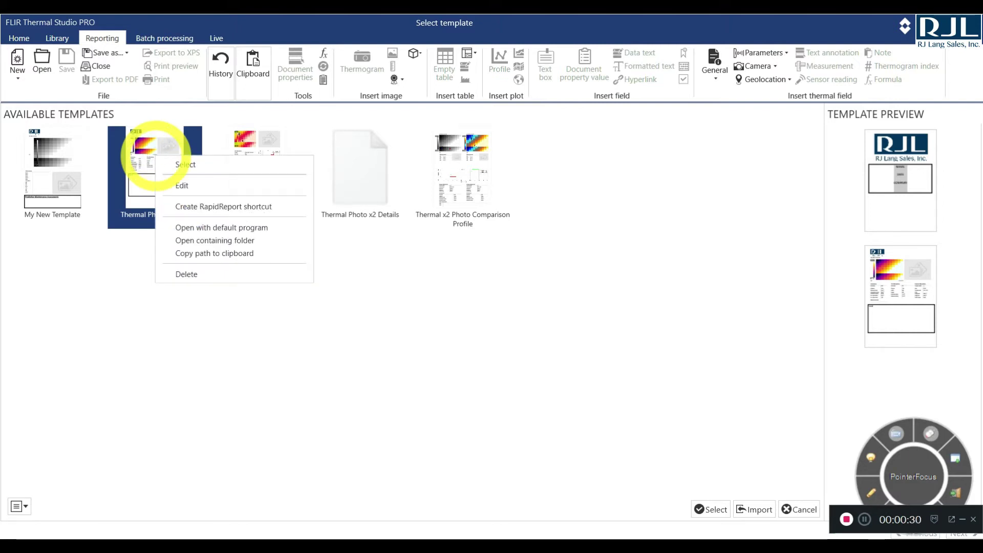
Step: Open Thermal Photo Details for editing and scroll down to page 2
click(179, 184)
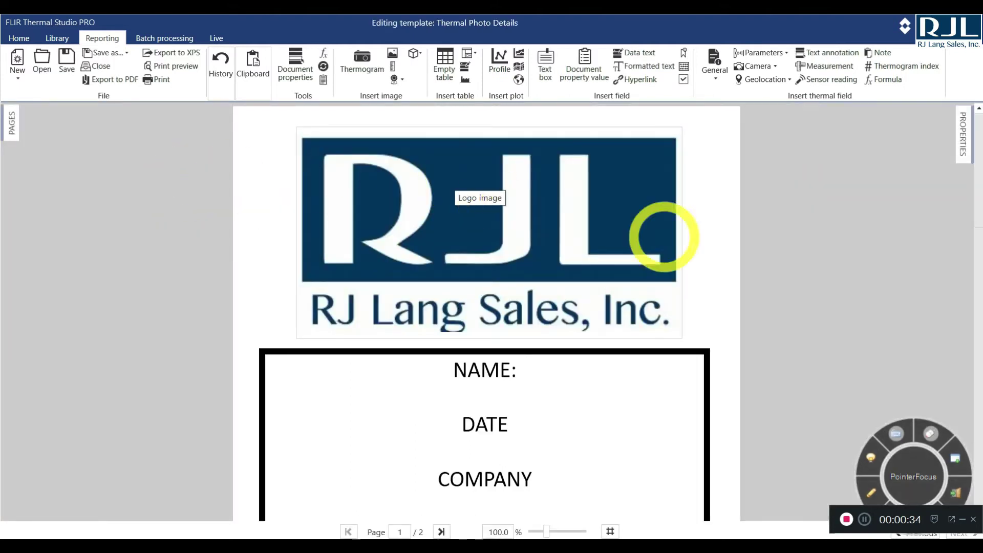
scroll(428, 351, down, 10)
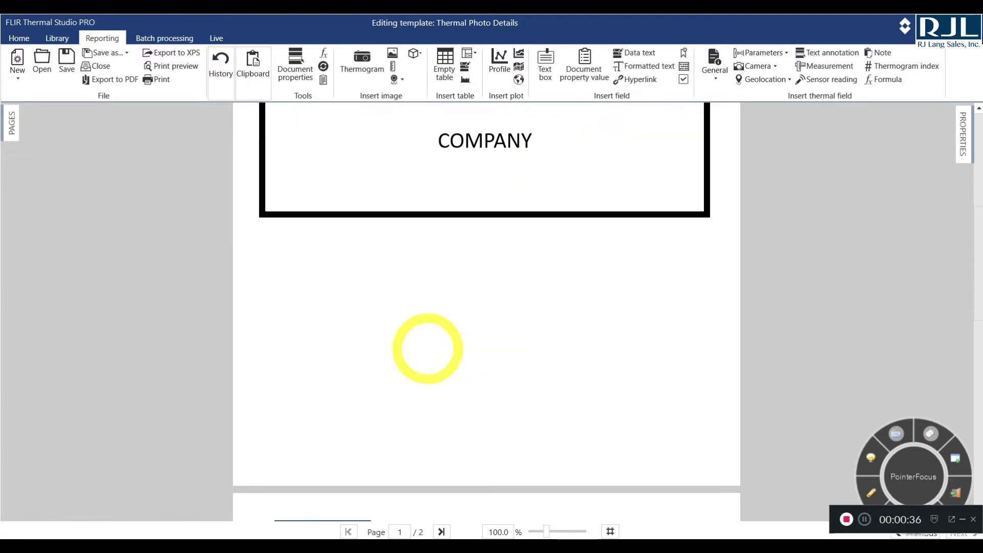
scroll(428, 351, down, 3)
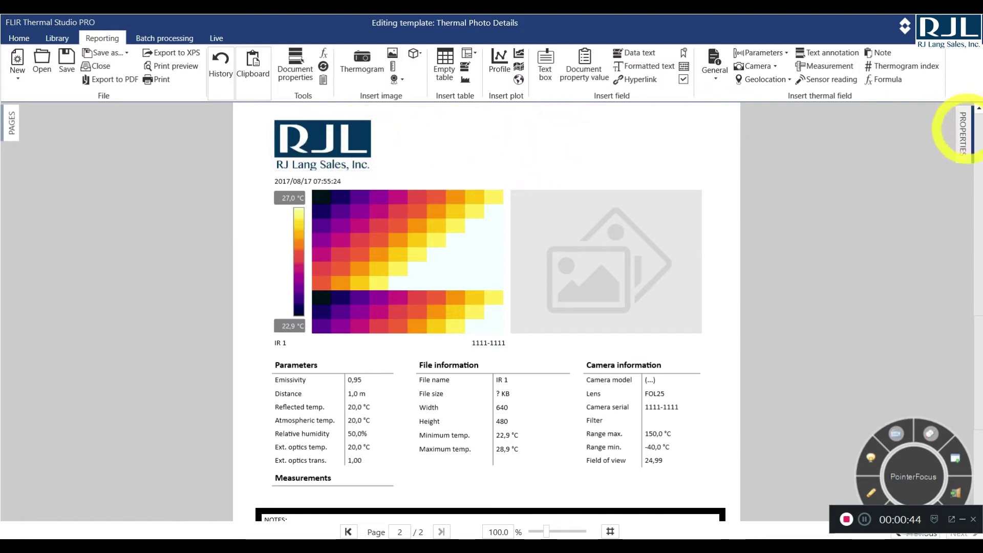
Step: Show properties for page 2's RJL logo and review its Bitmap choices without changing the image
click(963, 130)
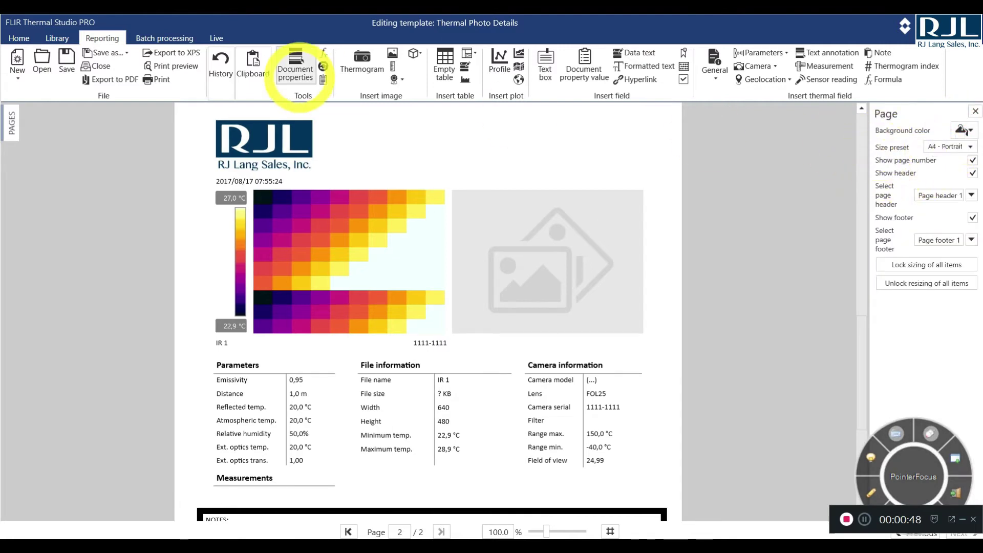
click(254, 127)
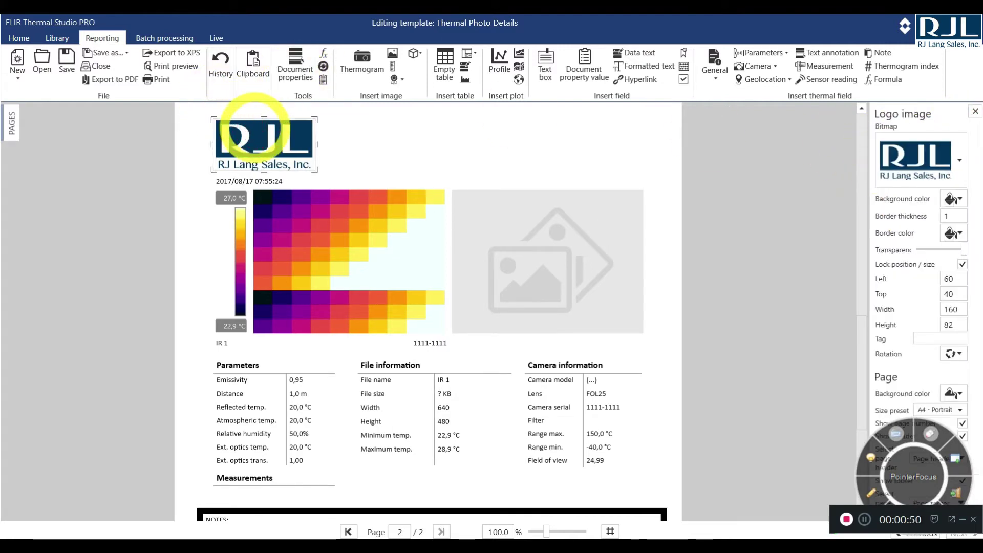
click(958, 160)
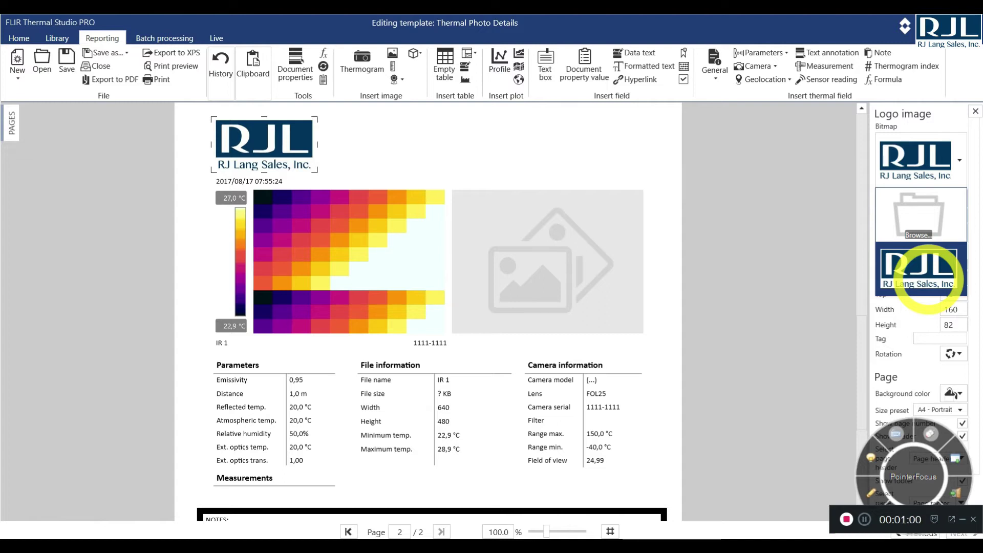
click(633, 133)
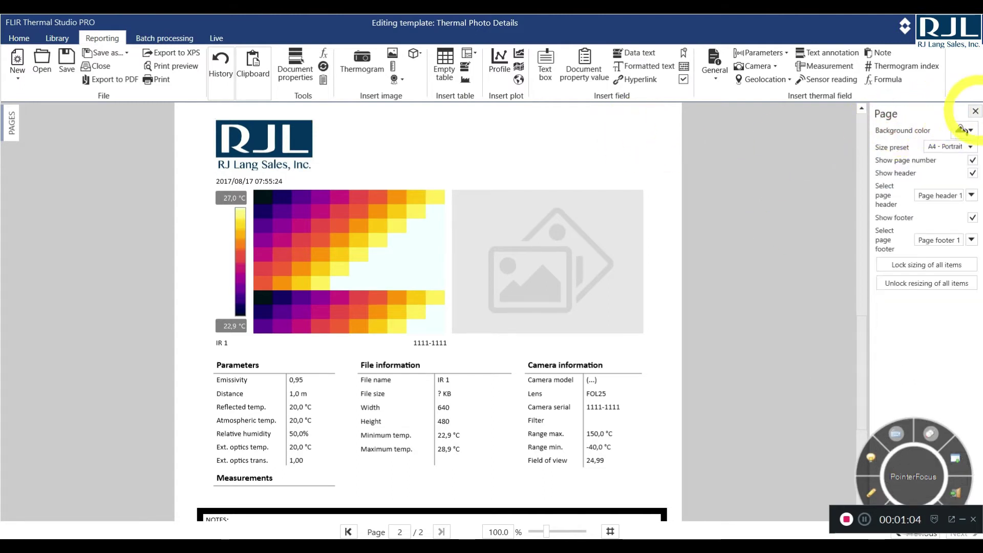
Step: Hide the properties panel and scroll through page 2's information tables
click(975, 111)
scroll(666, 147, down, 2)
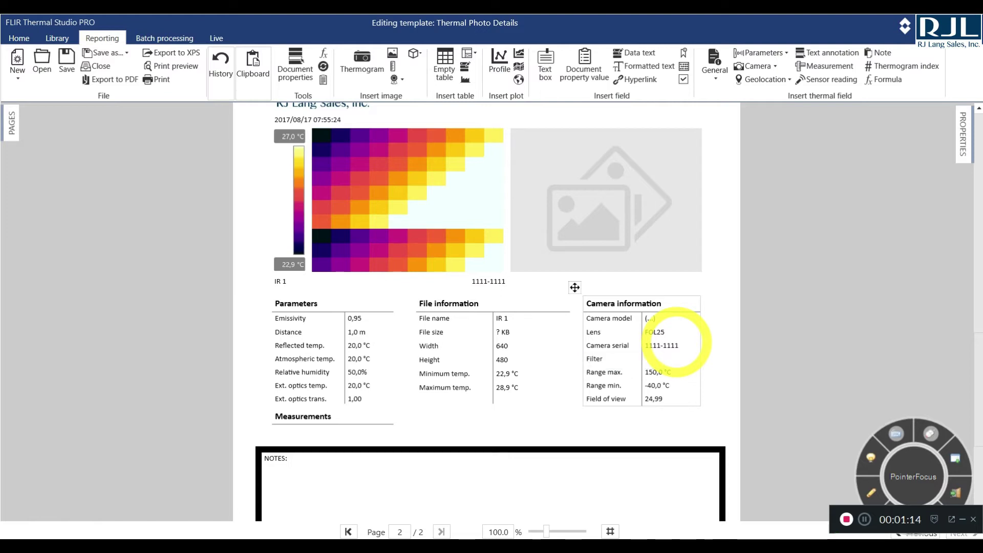
scroll(676, 341, down, 1)
scroll(673, 335, down, 1)
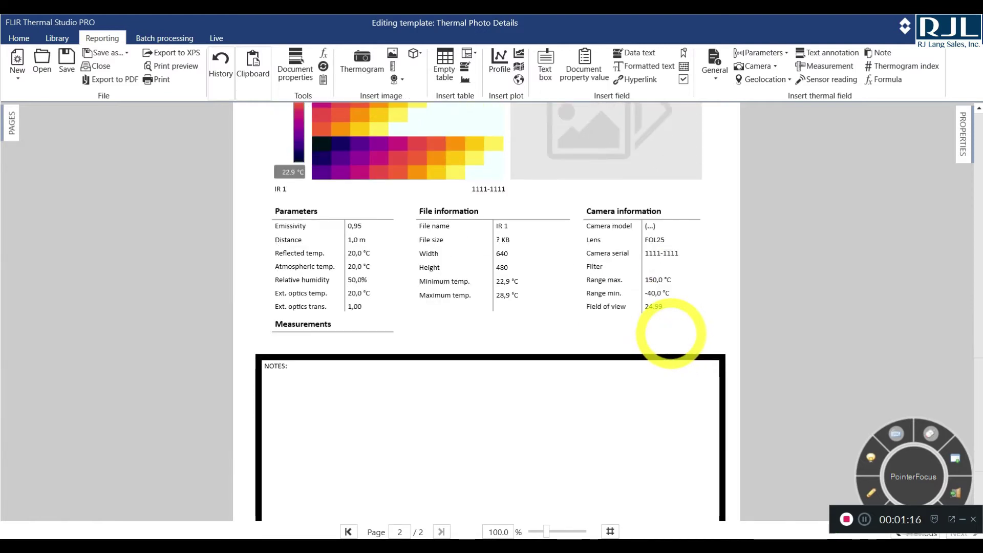
scroll(667, 329, up, 2)
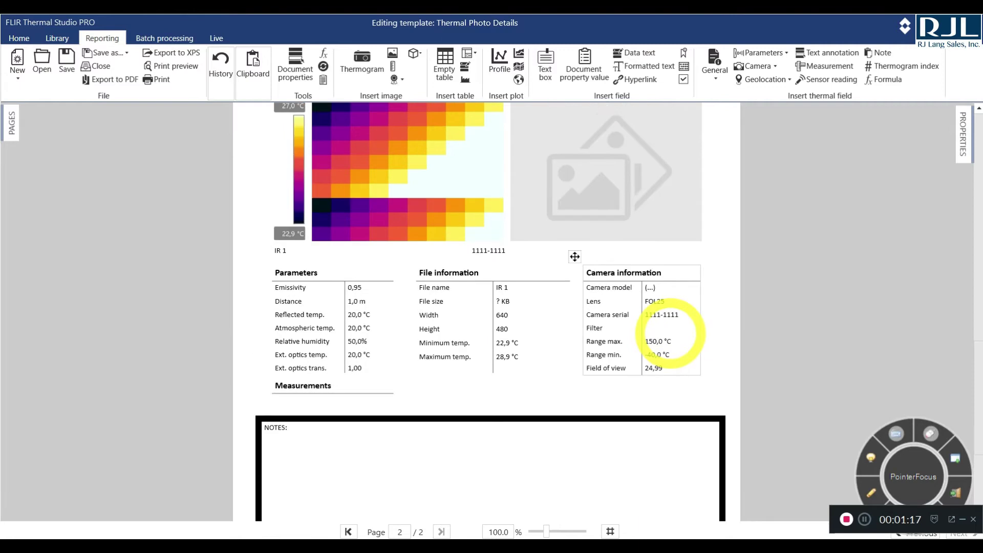
Step: Inspect the Camera information table's options without changing it, then scroll down to NOTES
right_click(575, 257)
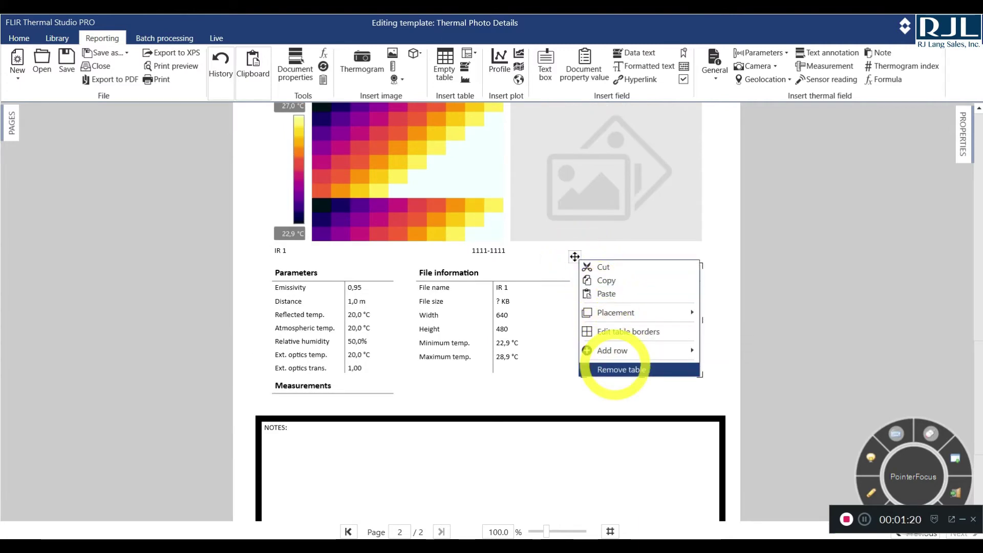
click(564, 388)
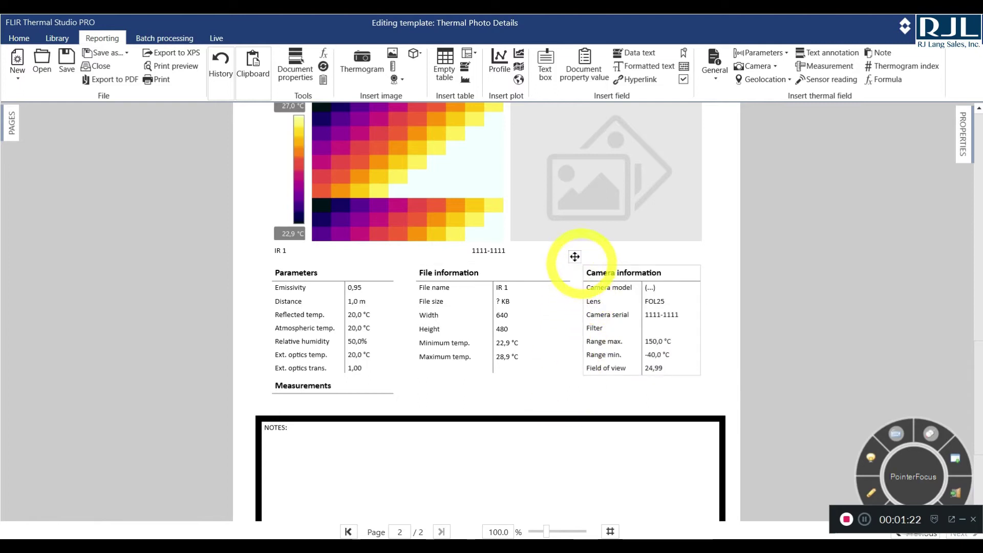
click(575, 257)
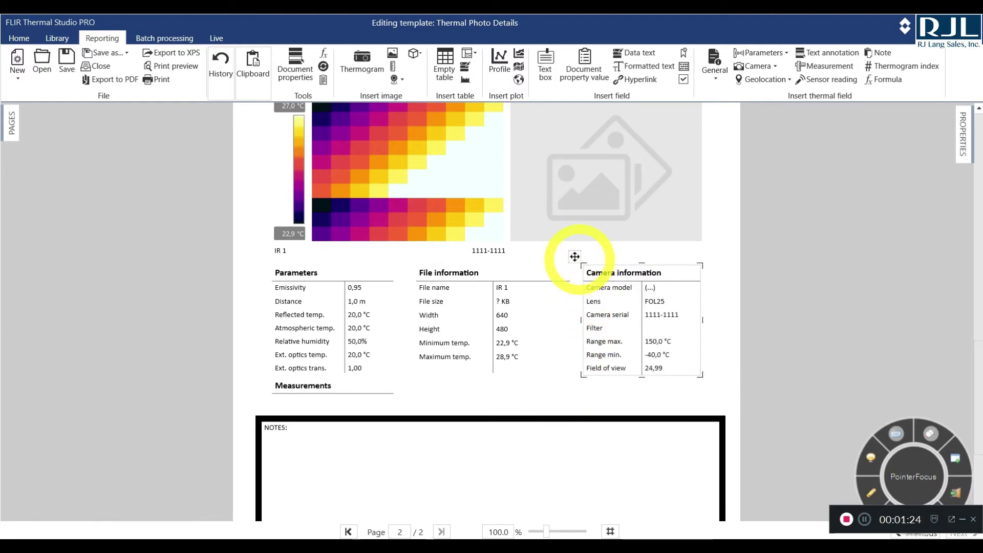
click(573, 397)
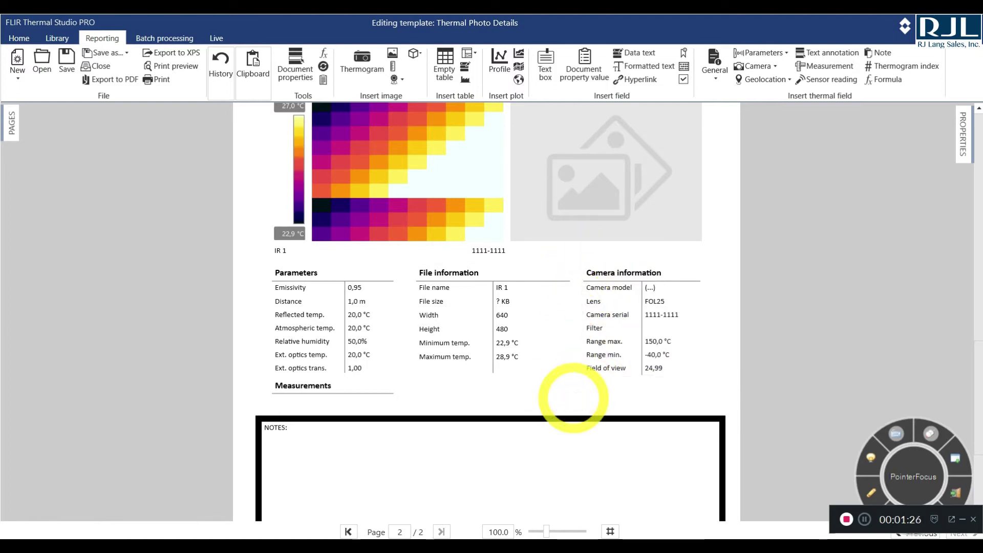
scroll(568, 388, down, 3)
scroll(563, 354, down, 2)
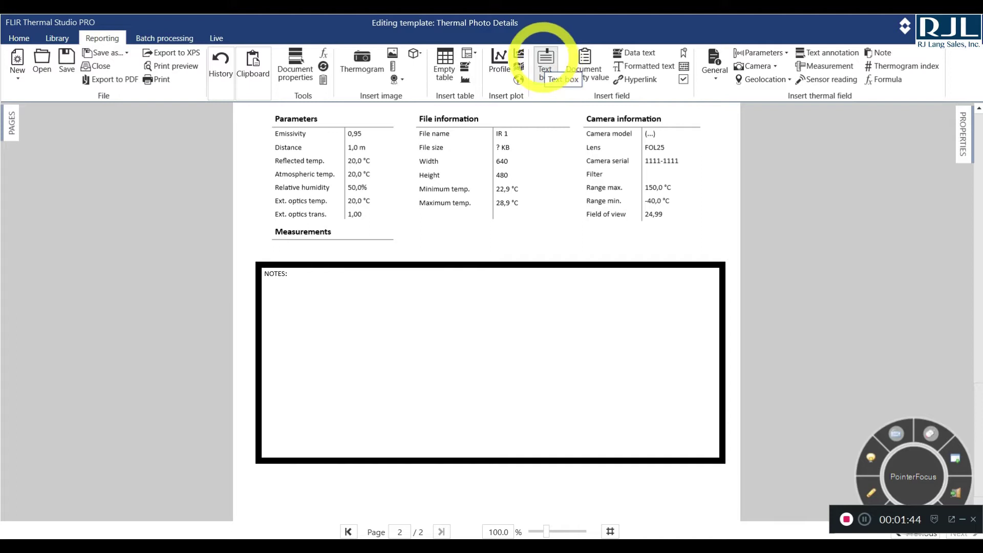
Step: Add a trial text box below NOTES, widen it, then delete it
click(544, 56)
scroll(443, 164, down, 1)
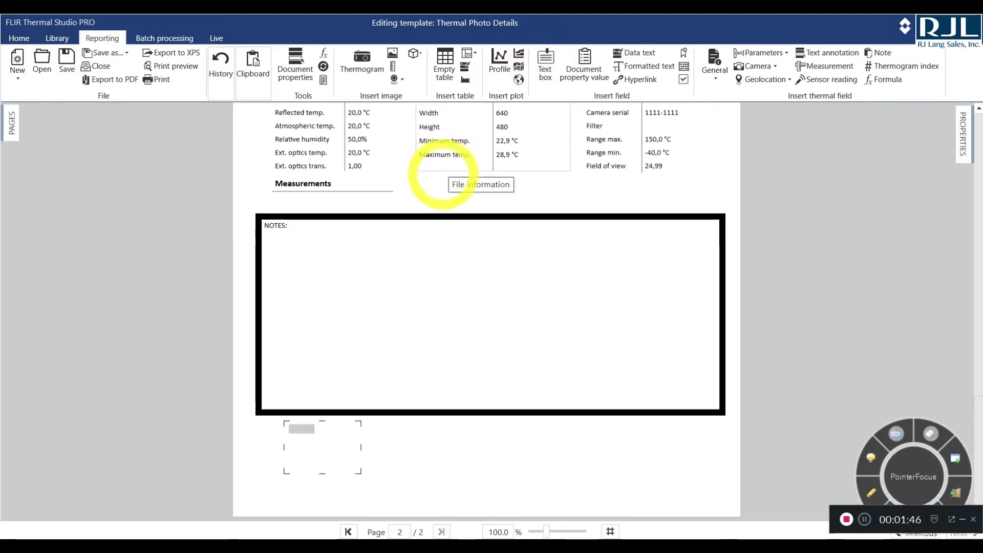
click(318, 449)
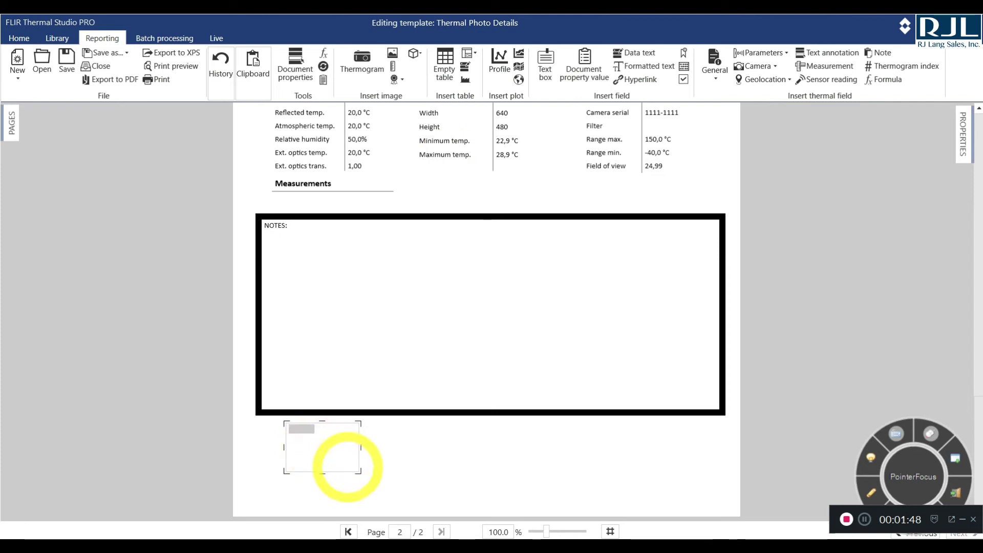
drag(360, 471, 682, 484)
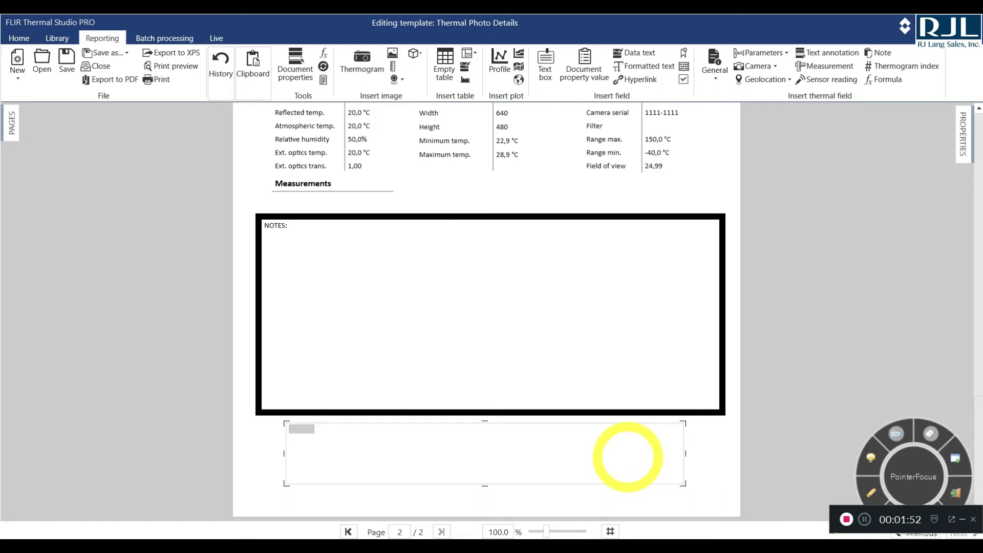
key(Delete)
Step: Show the NOTES box's properties: Calibri 12, border thickness 10, size 733 × 315
click(537, 285)
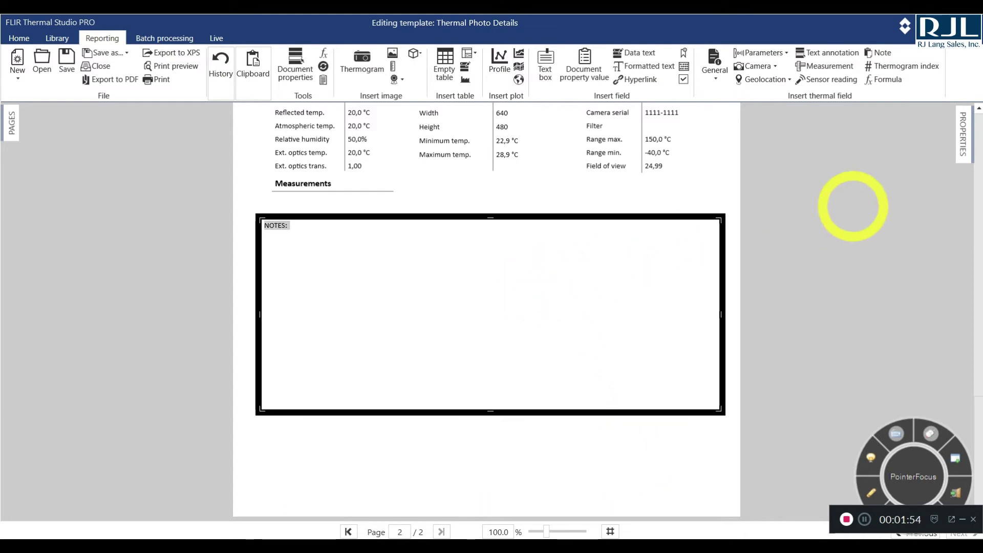
click(962, 134)
click(965, 133)
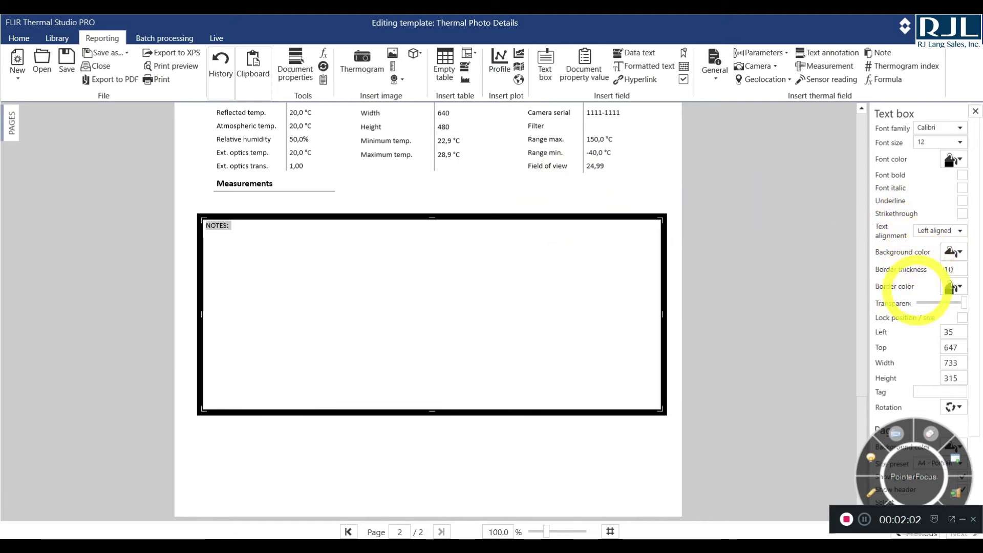
Step: Check the NOTES border colour choices, keeping the border black
click(953, 287)
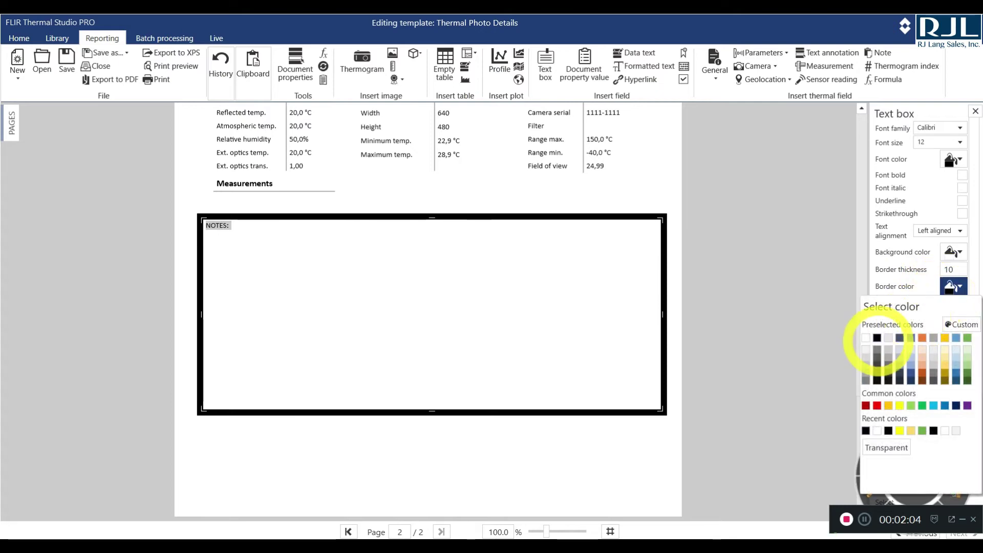
click(953, 268)
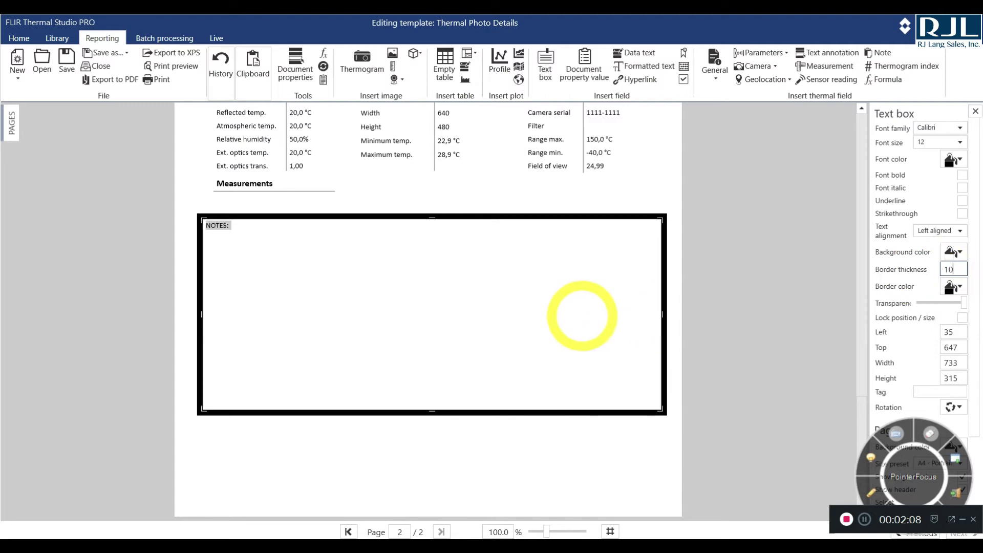
click(582, 314)
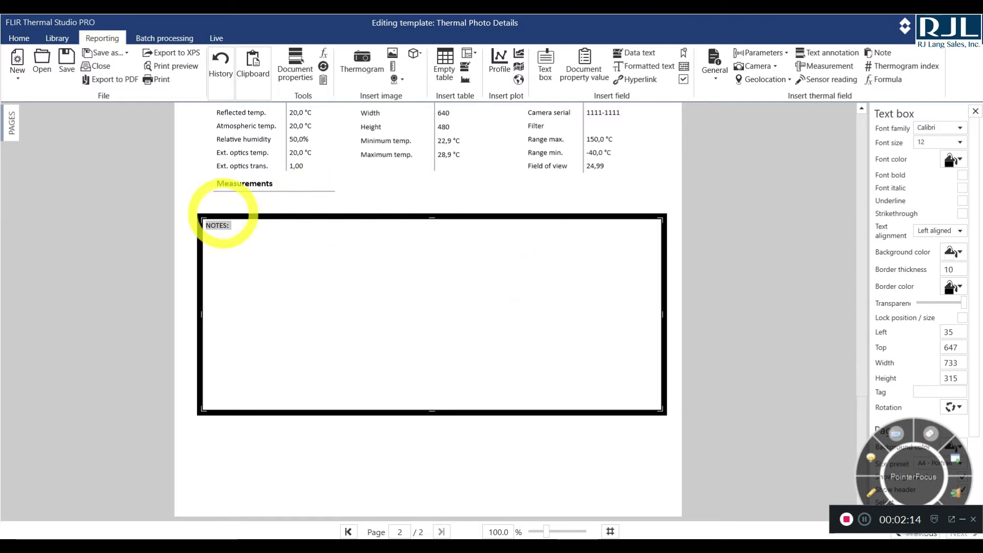
Step: Set the NOTES label's font size to 20
click(215, 225)
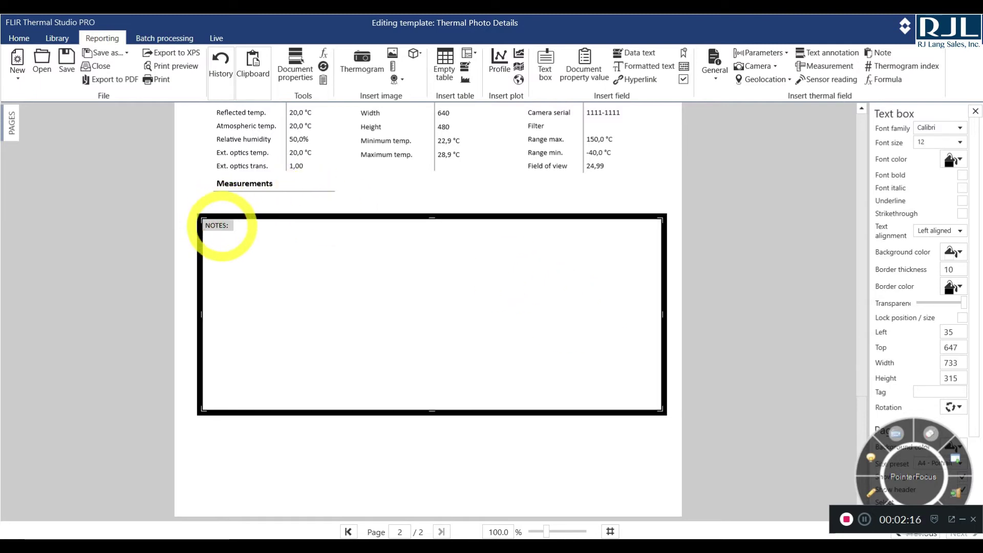
double_click(219, 226)
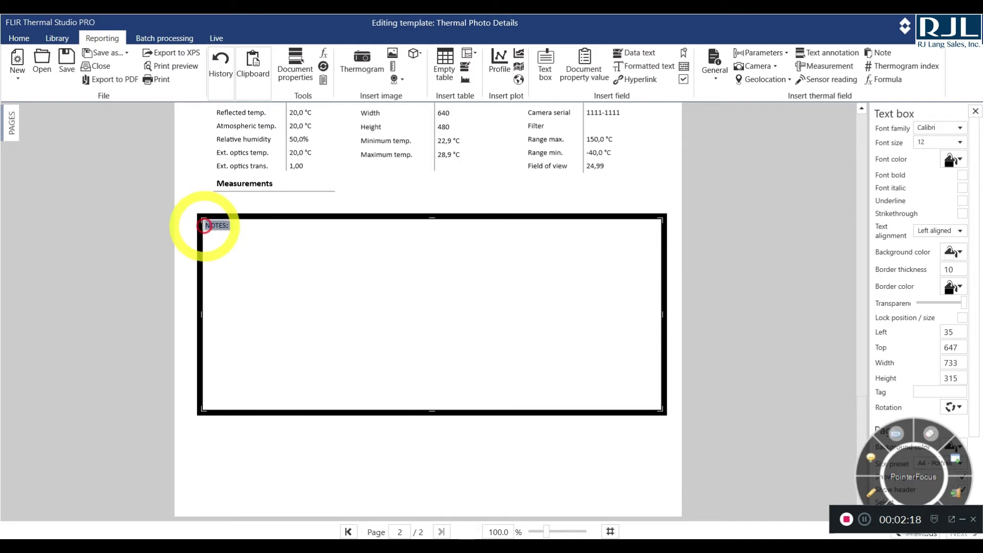
click(949, 142)
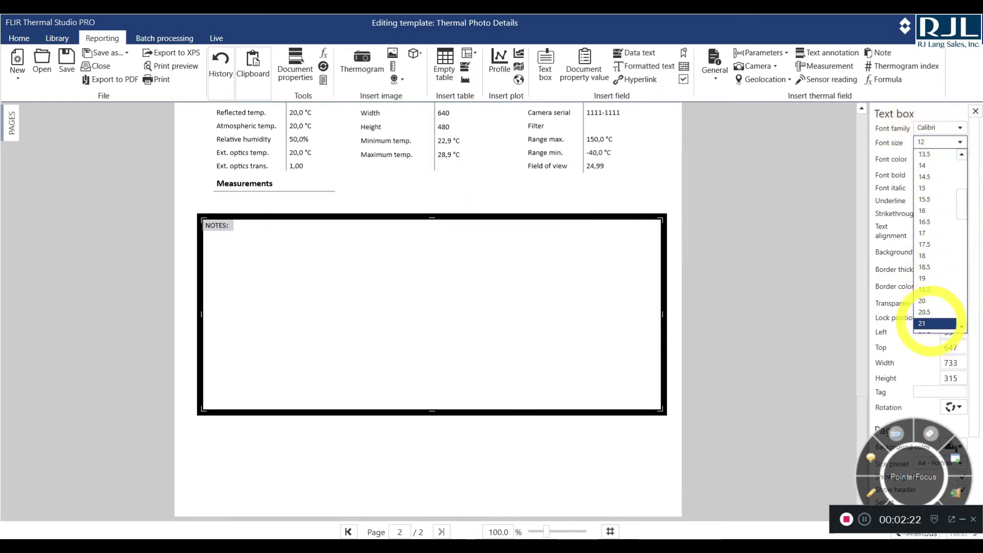
click(929, 309)
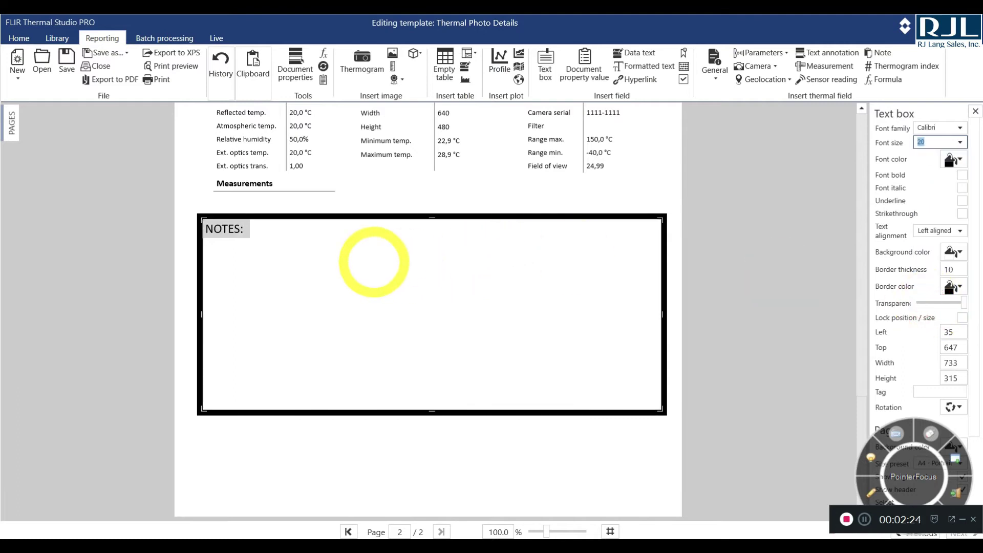
click(373, 259)
click(284, 444)
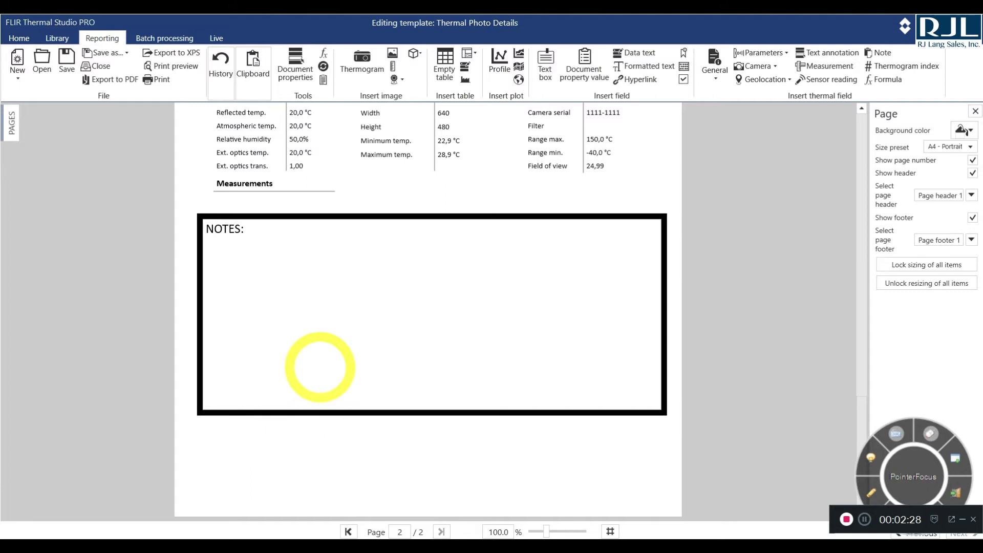
Step: Scroll back to the RJL cover page and show thumbnails of all template pages
scroll(338, 341, up, 2)
scroll(339, 341, up, 6)
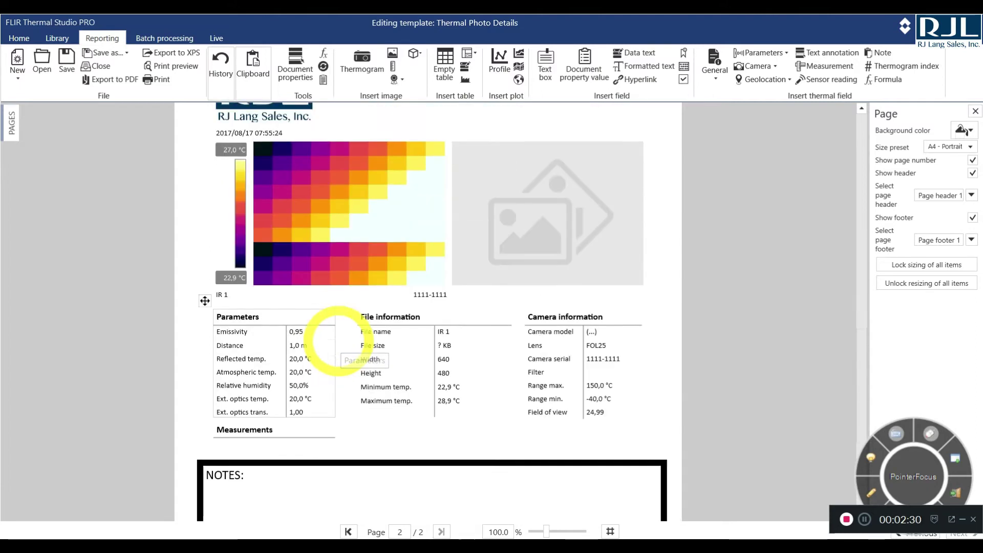
scroll(338, 341, up, 5)
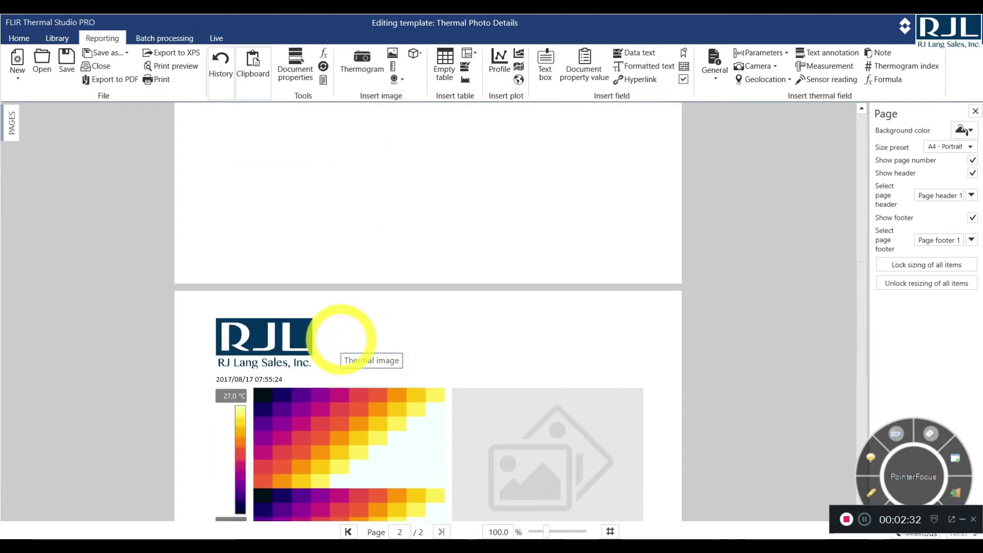
scroll(467, 263, up, 3)
scroll(468, 262, up, 1)
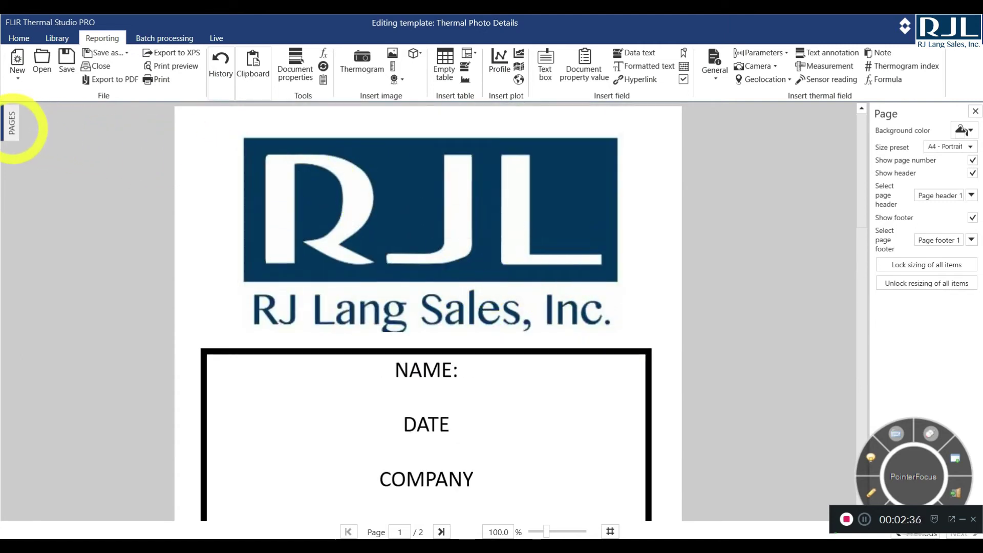
click(11, 125)
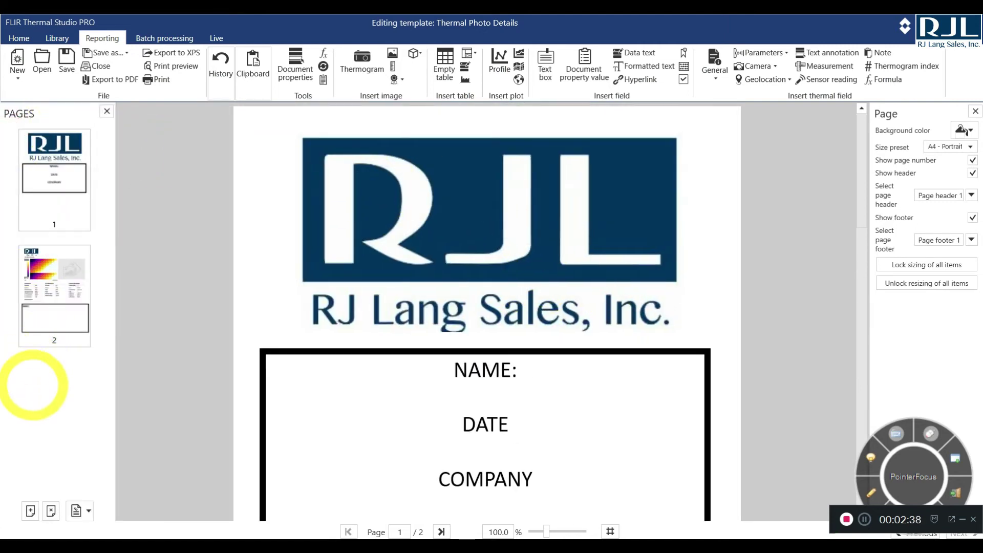
Step: Add a new blank page 3 to the template
click(30, 511)
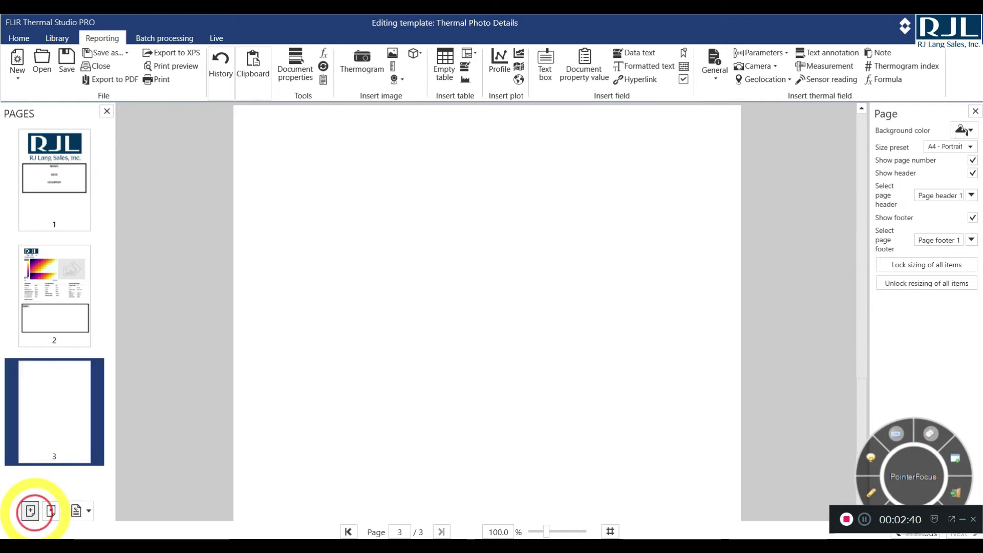
click(44, 410)
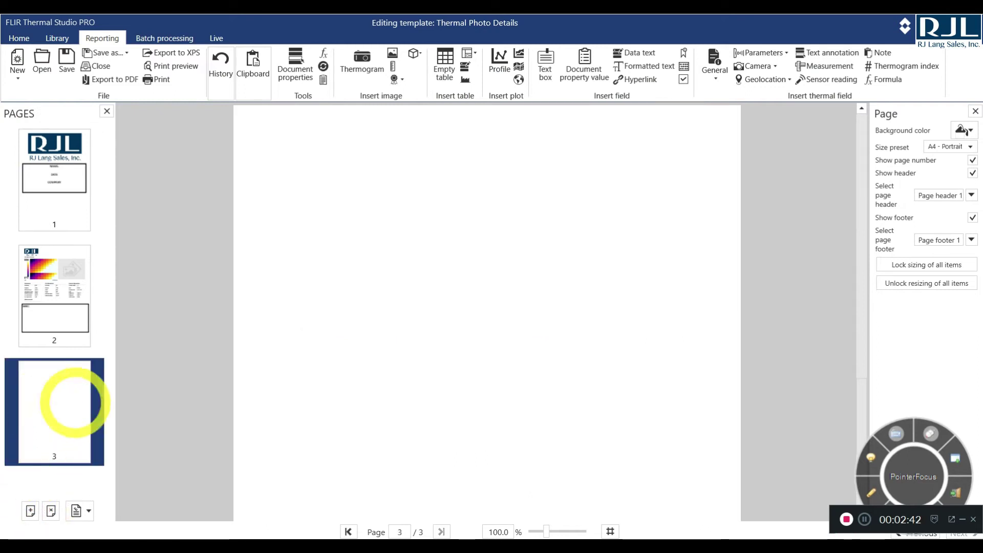
click(497, 190)
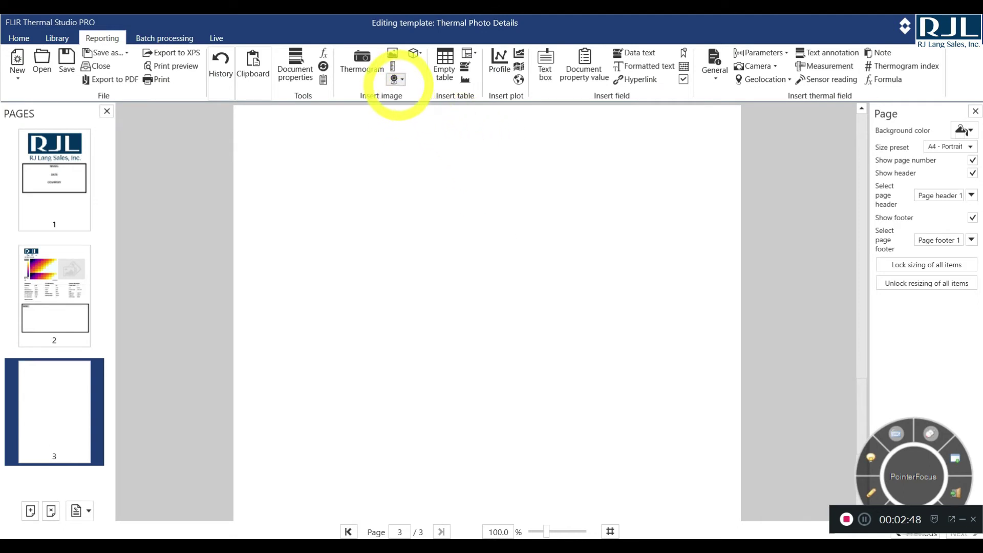
Step: Insert the RJL logo image on page 3 and enlarge it across the page top
click(395, 79)
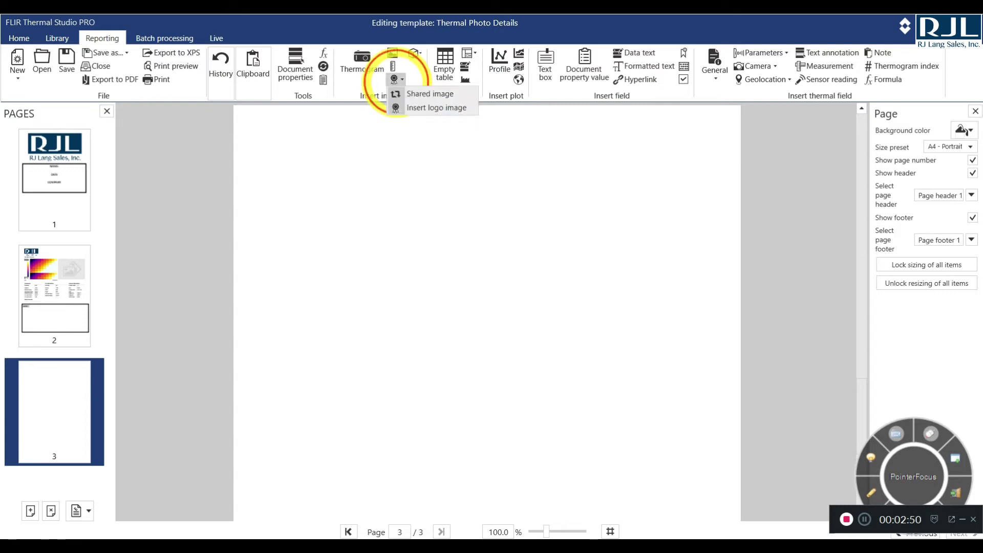
click(436, 107)
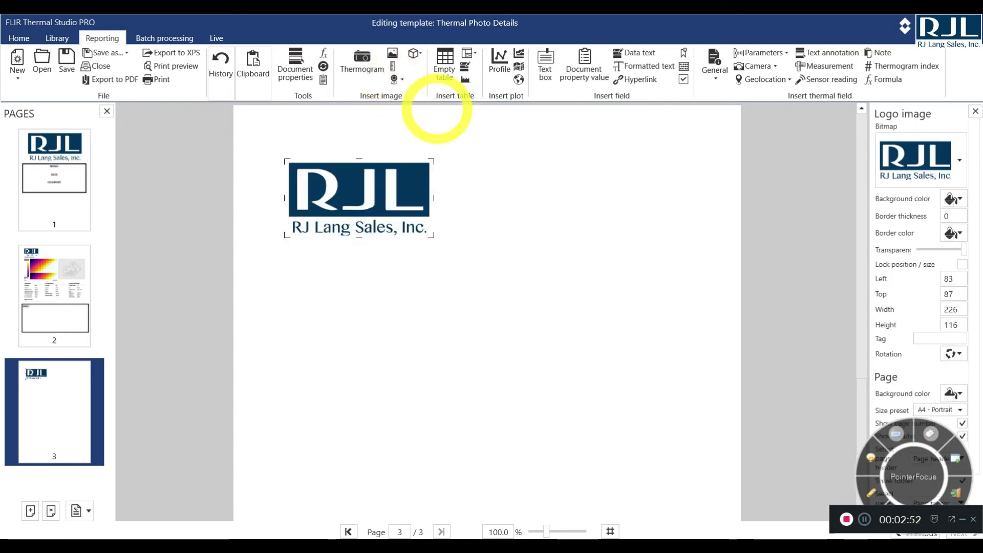
drag(436, 237, 680, 345)
drag(485, 246, 479, 208)
click(472, 387)
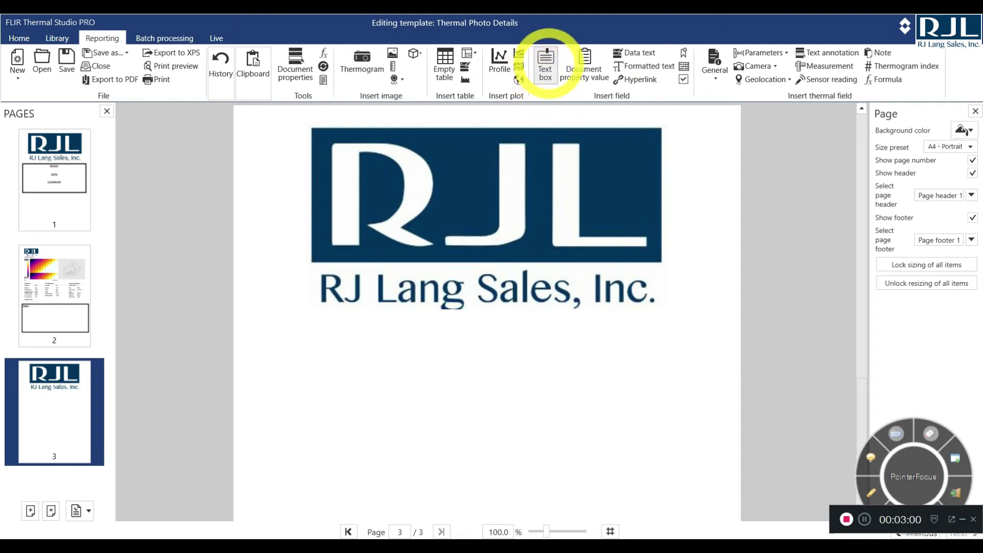
Step: Add a text box below the page 3 logo and enlarge it
click(545, 64)
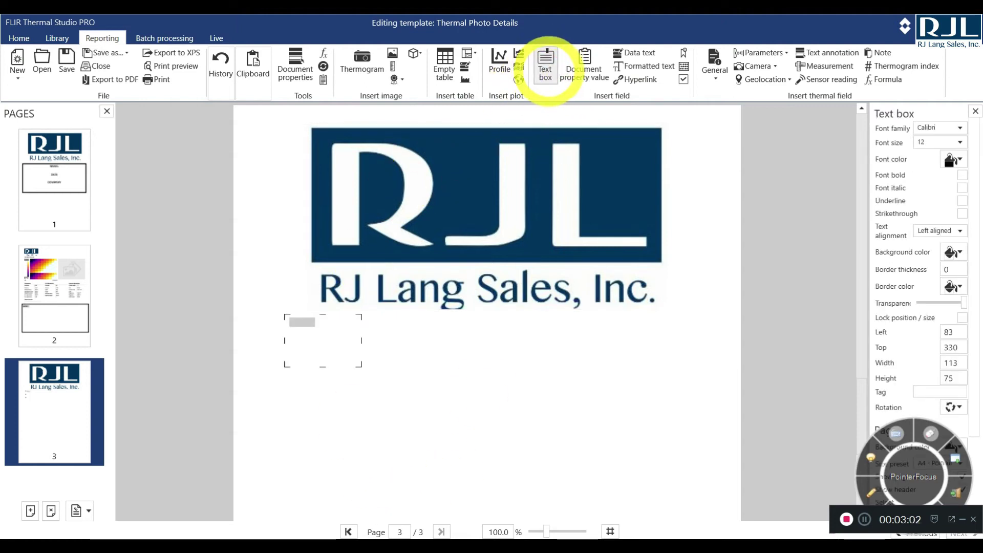
click(329, 343)
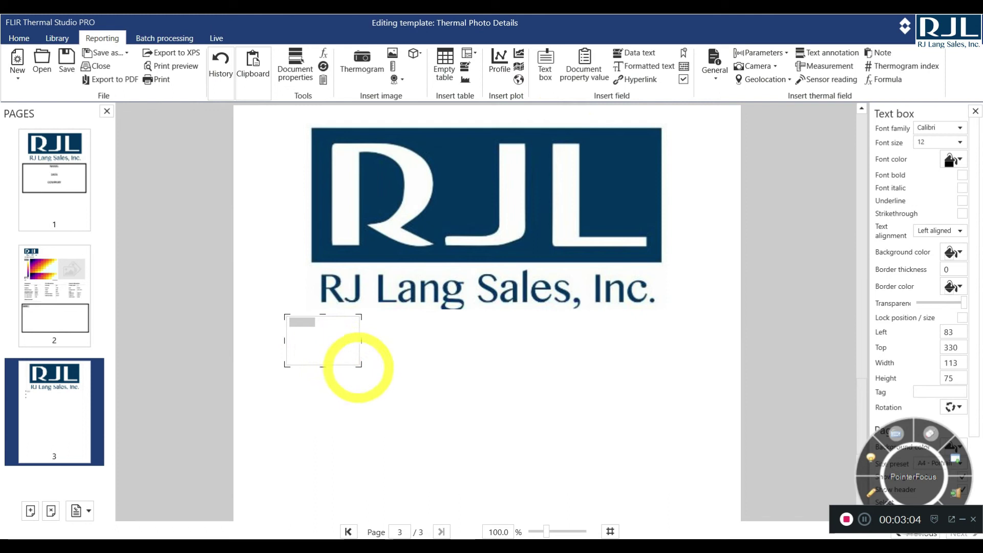
drag(359, 365, 671, 493)
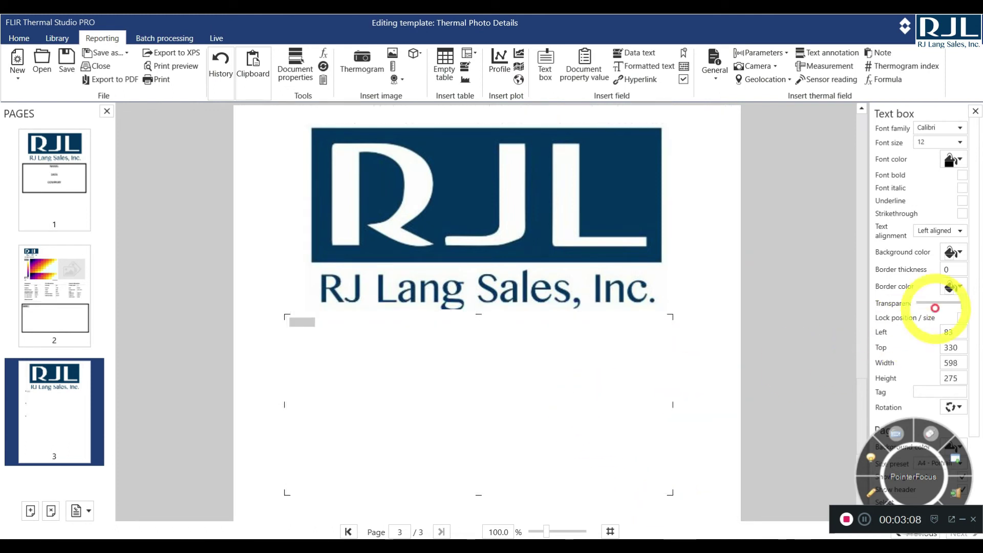
Step: Set the text box border thickness to 10 and widen it to 718 × 275
click(953, 285)
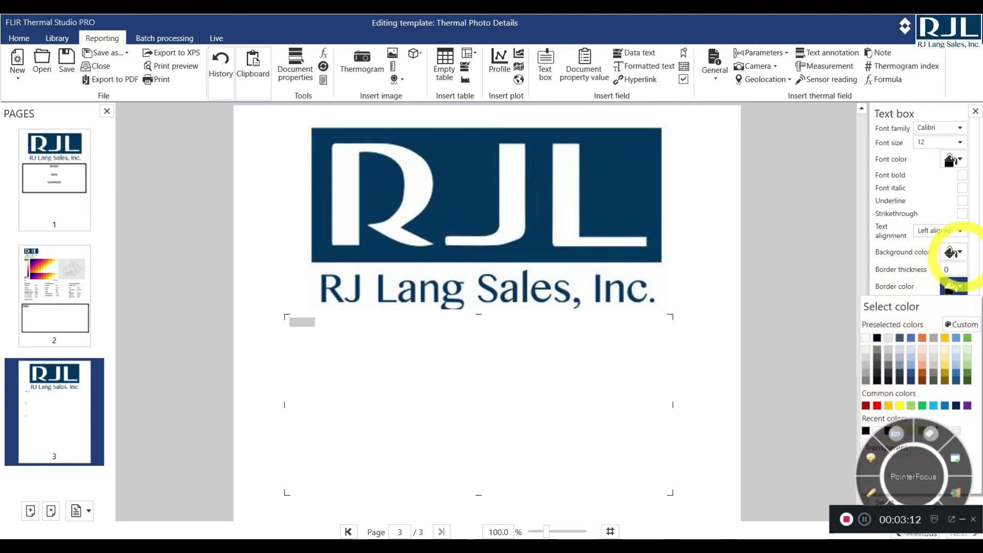
click(955, 269)
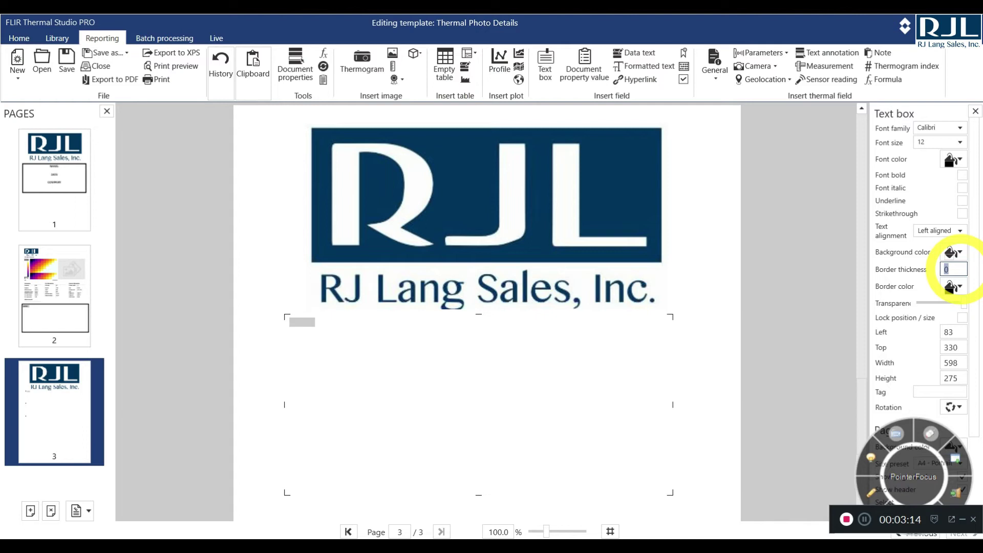
key(Insert)
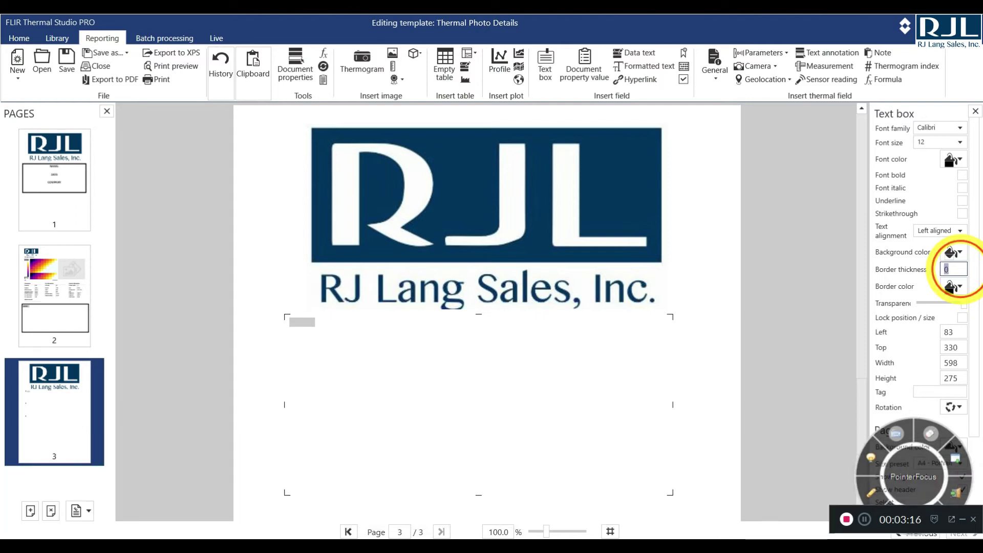
key(Insert)
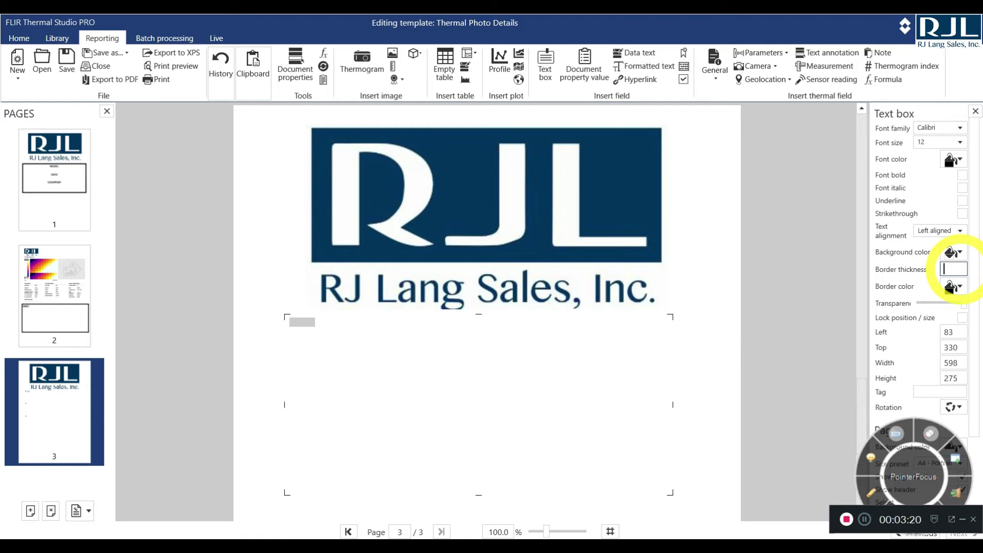
text(10)
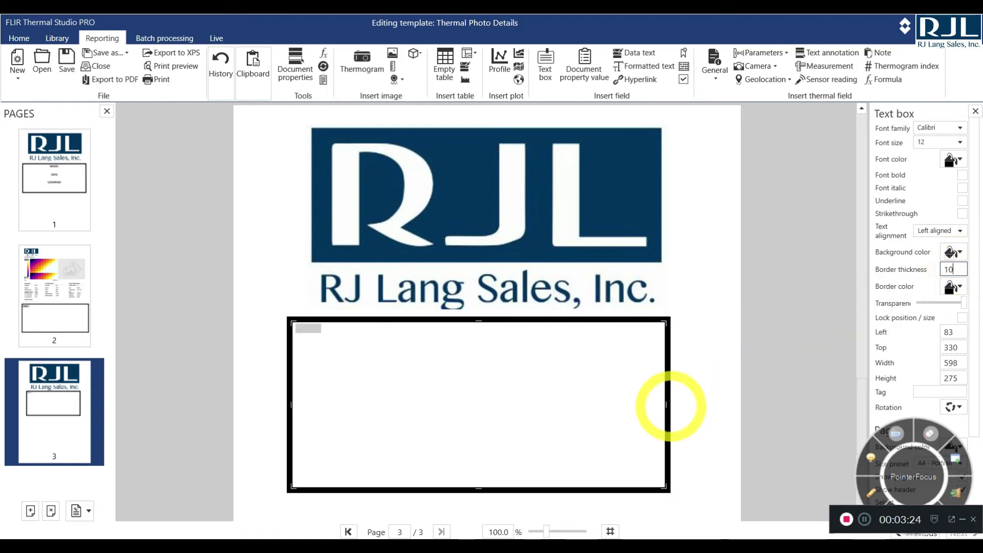
drag(667, 405, 709, 410)
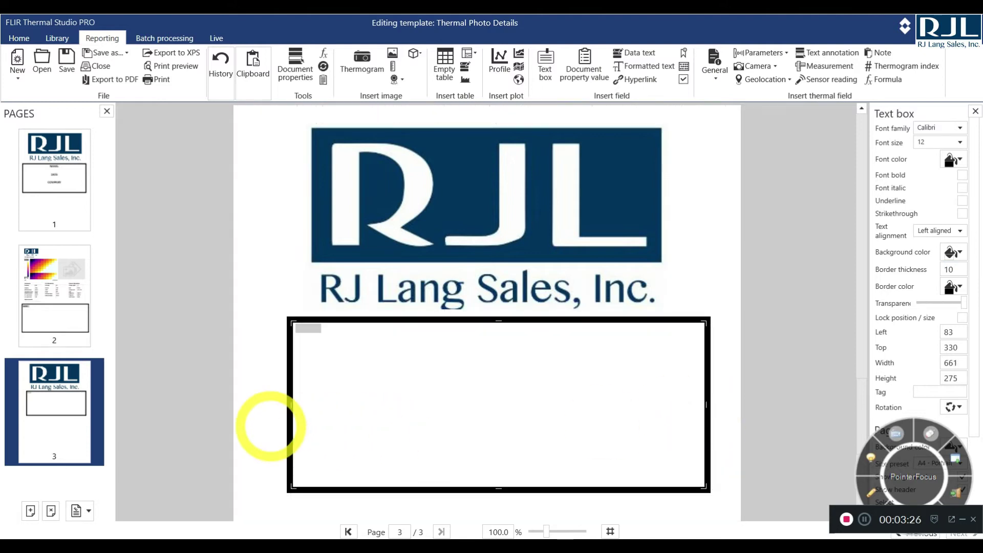
drag(288, 406, 250, 405)
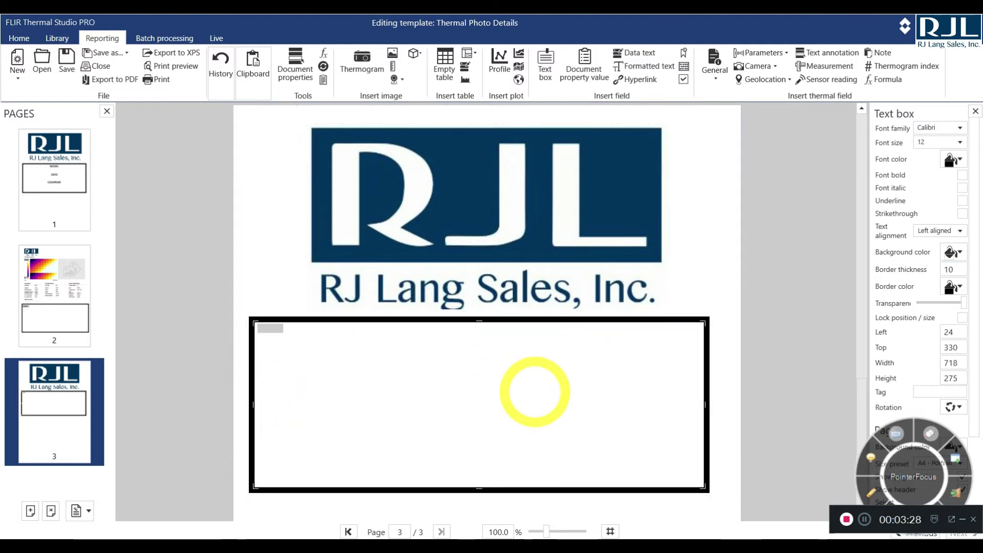
Step: Set the box's text to font size 20, centred
click(959, 142)
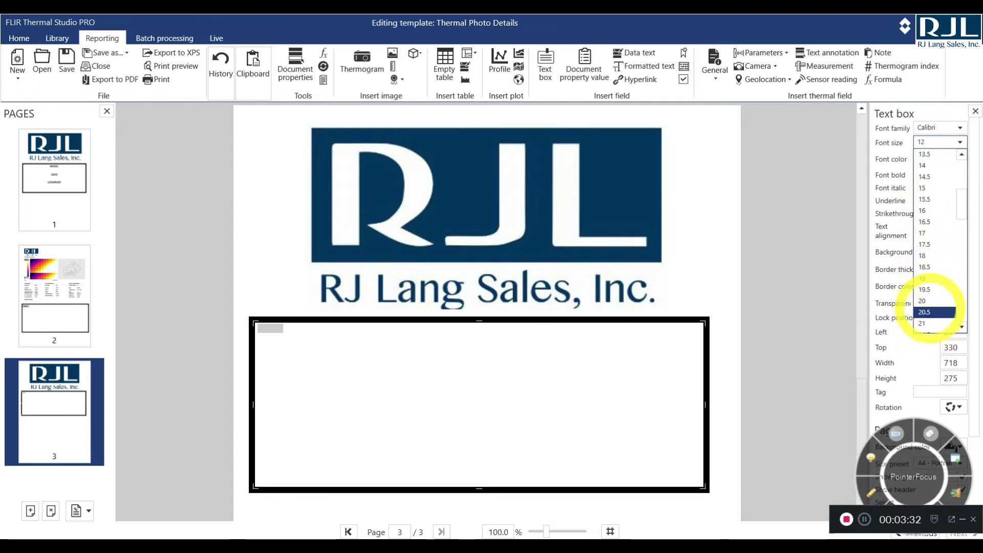
click(922, 301)
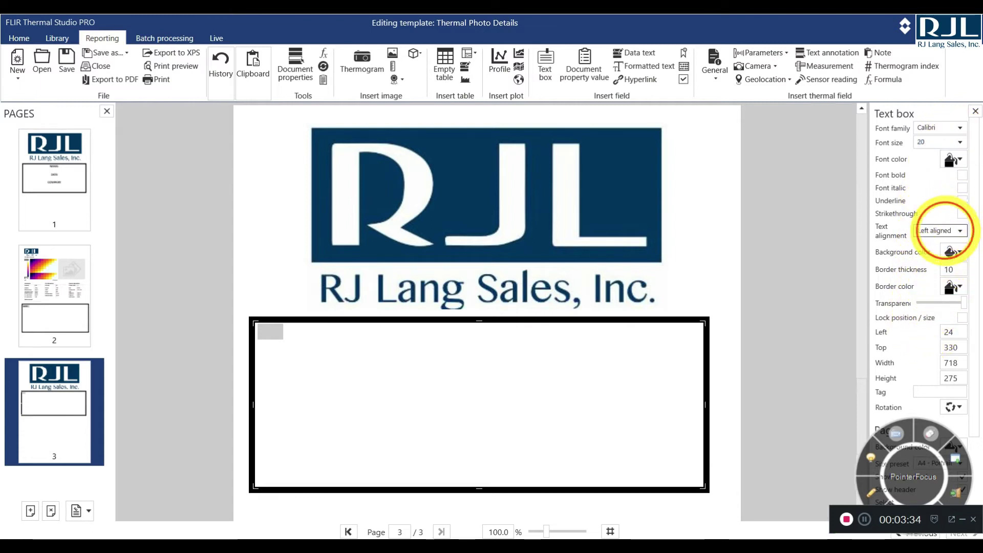
click(944, 231)
click(934, 248)
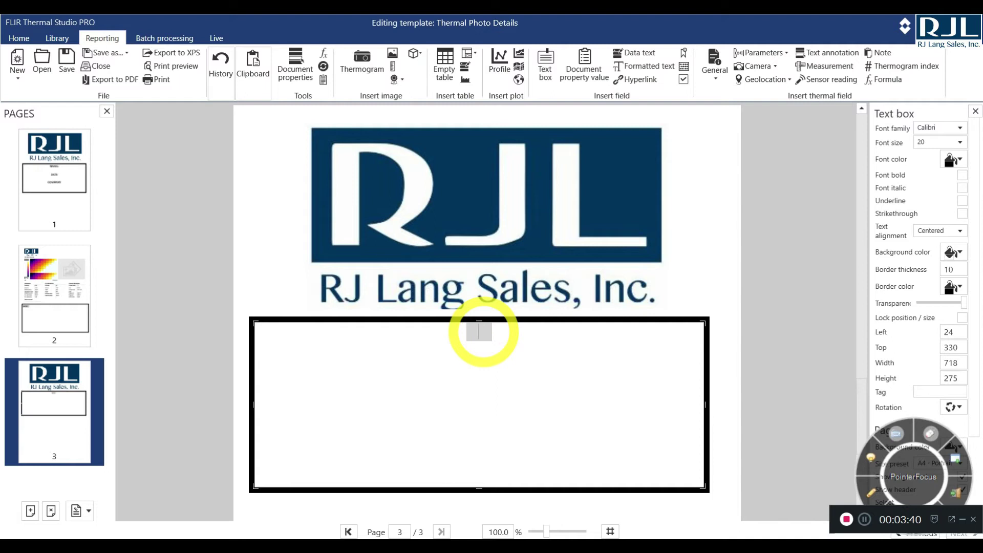
Step: Type NAME:, COMPANY: and DATE: on separate lines in the box
text(ME:)
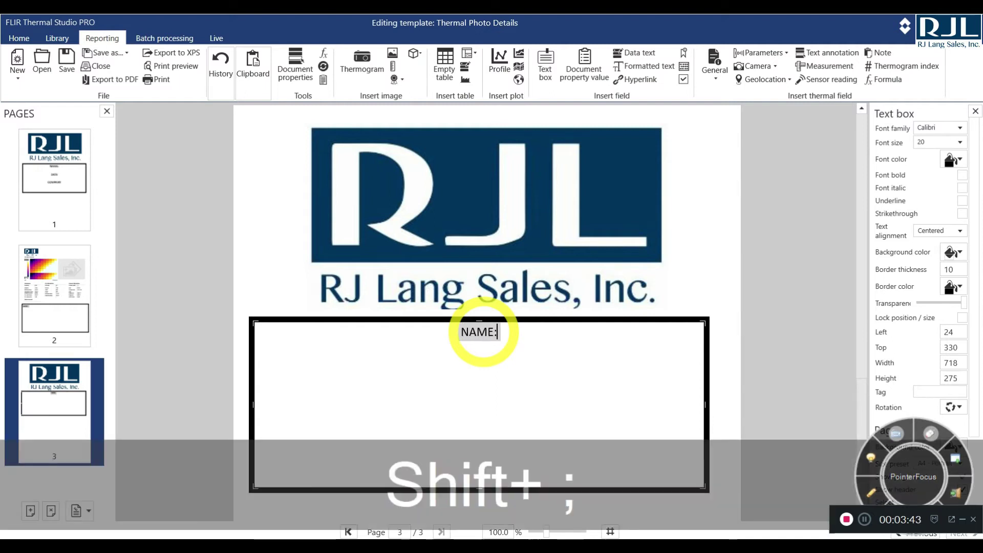
key(Return)
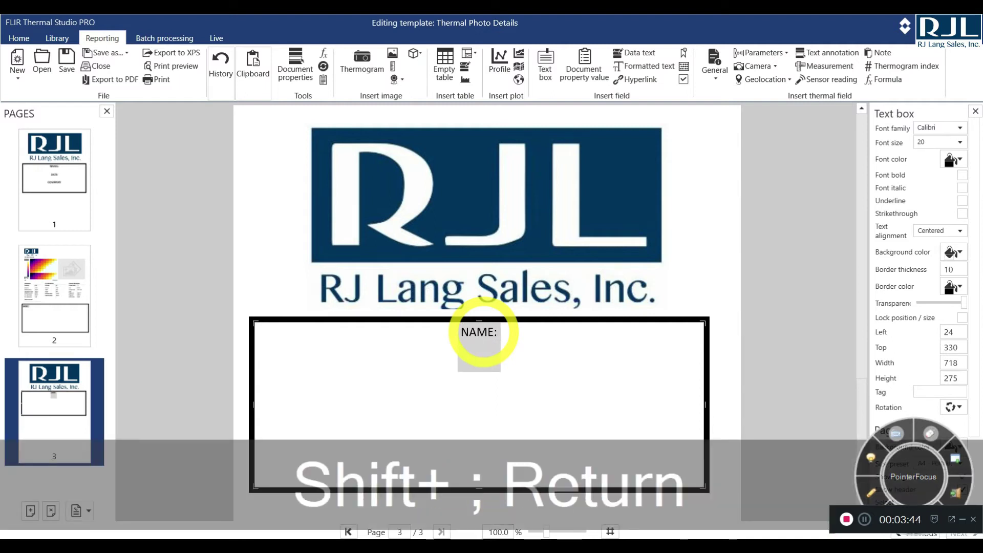
text(COMPAN)
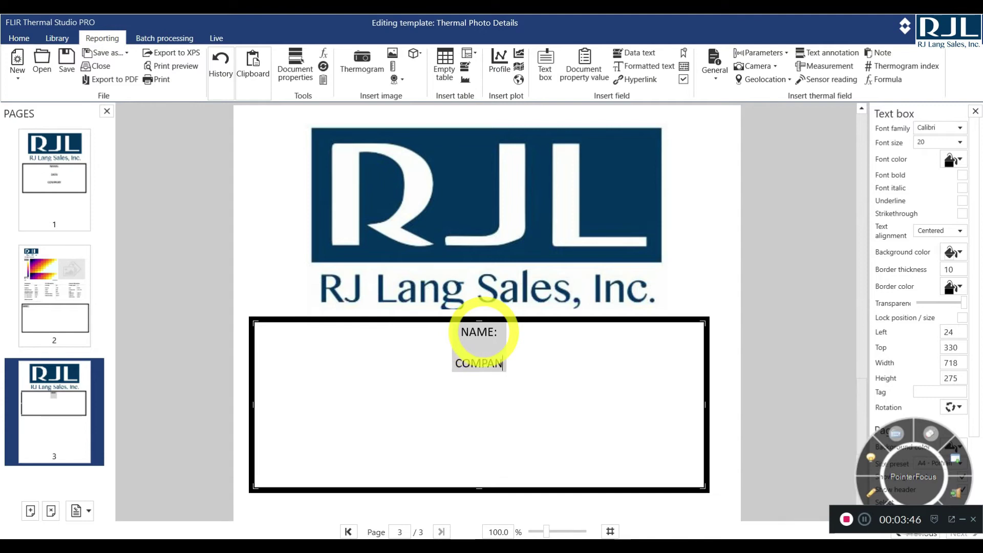
text(Y:)
key(Return)
text(DATE:)
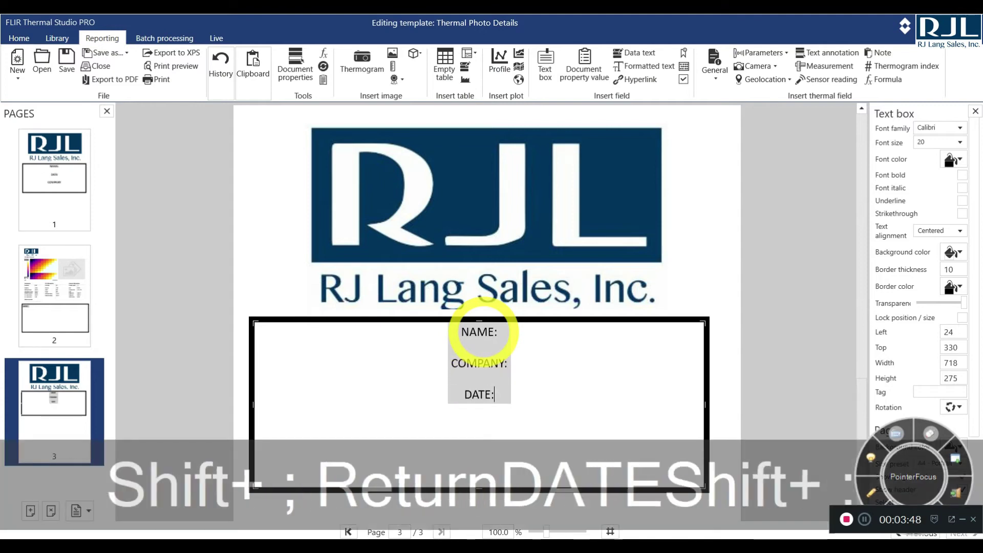
Step: Add blank lines between NAME:, COMPANY: and DATE: to space them out
click(527, 379)
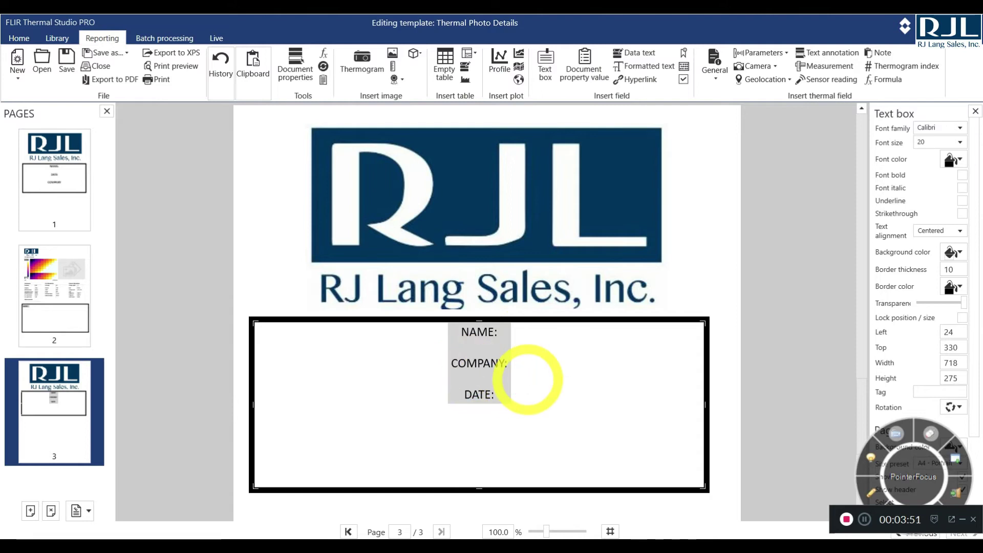
key(Return)
key(Return)
click(467, 347)
key(Return)
key(Return)
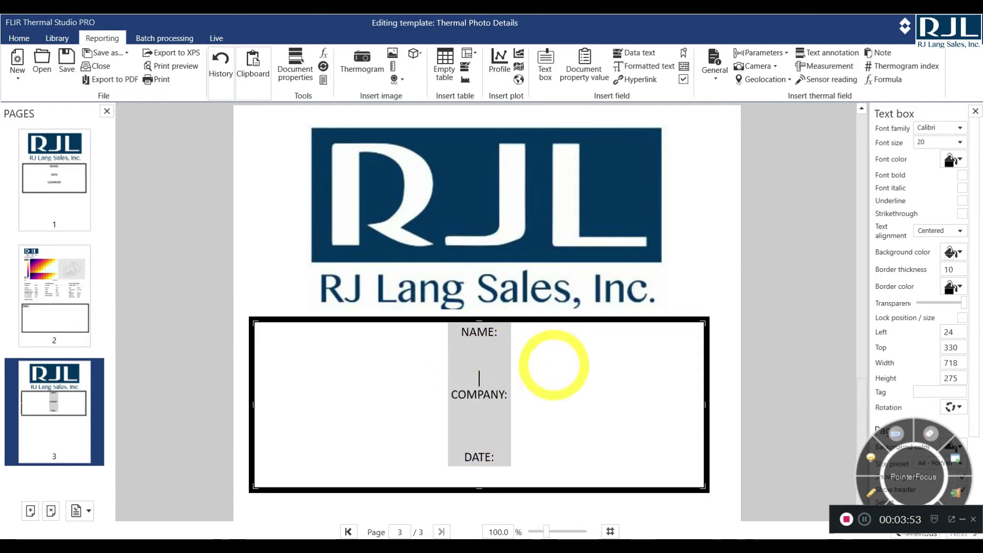
click(579, 366)
click(555, 362)
click(478, 344)
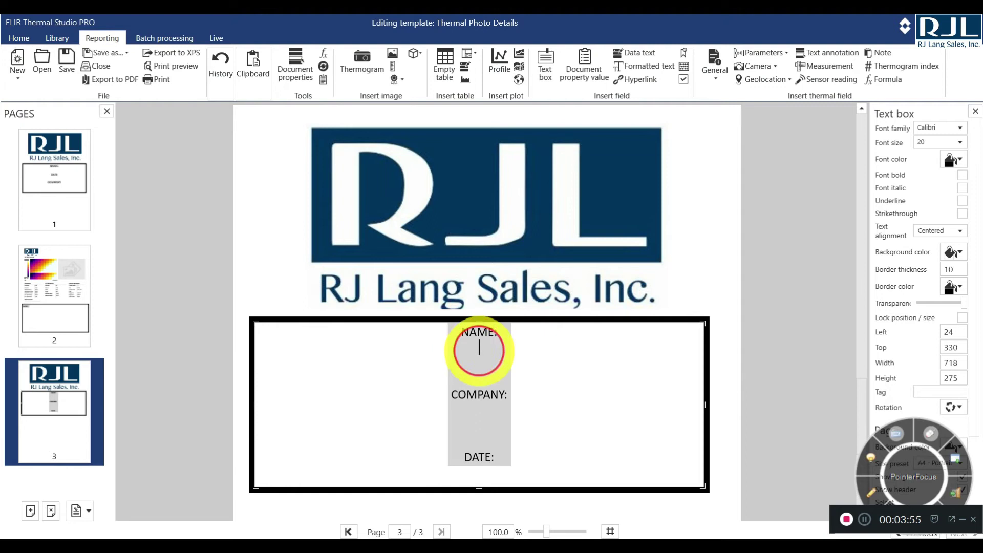
click(723, 261)
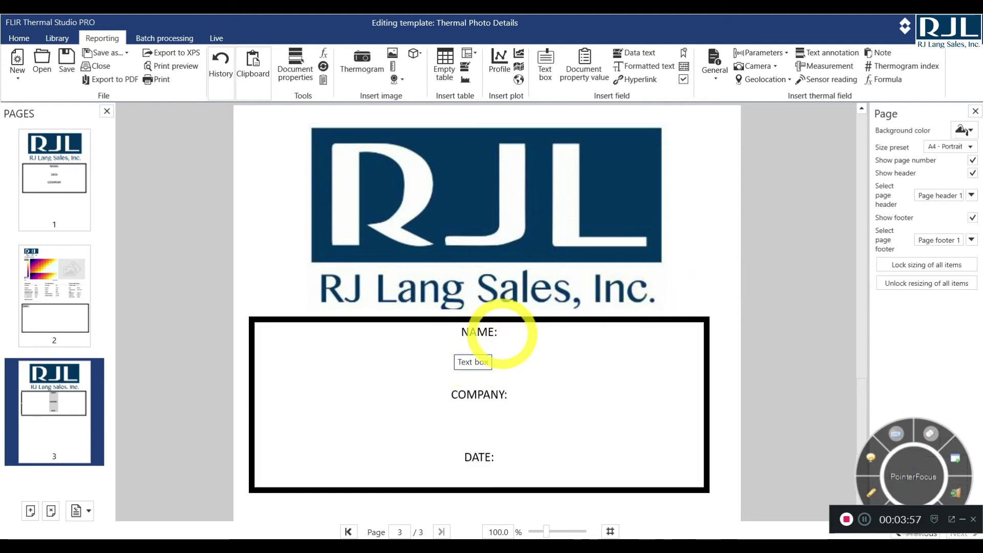
Step: Move the new RJL cover page to the front of the template's Pages panel
scroll(489, 399, down, 2)
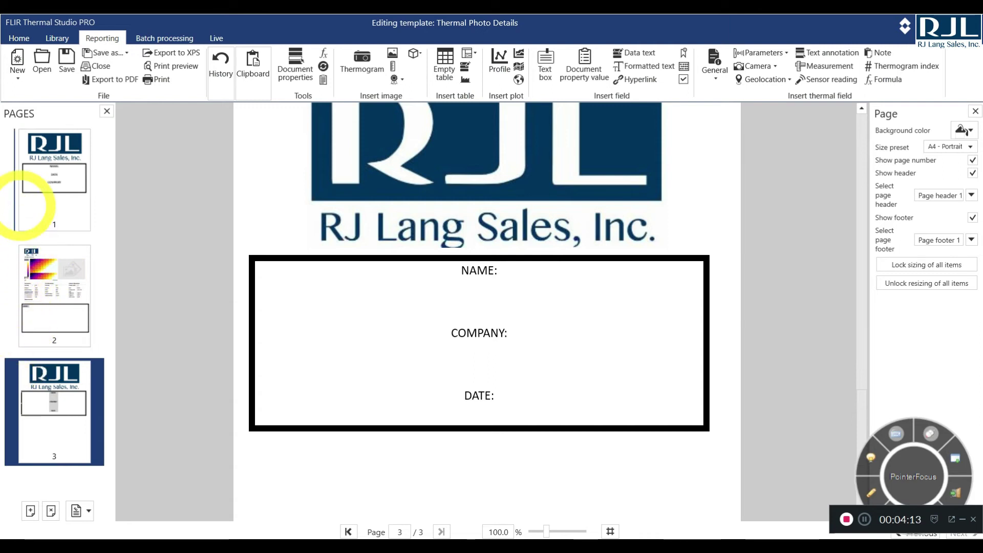
drag(23, 204, 23, 205)
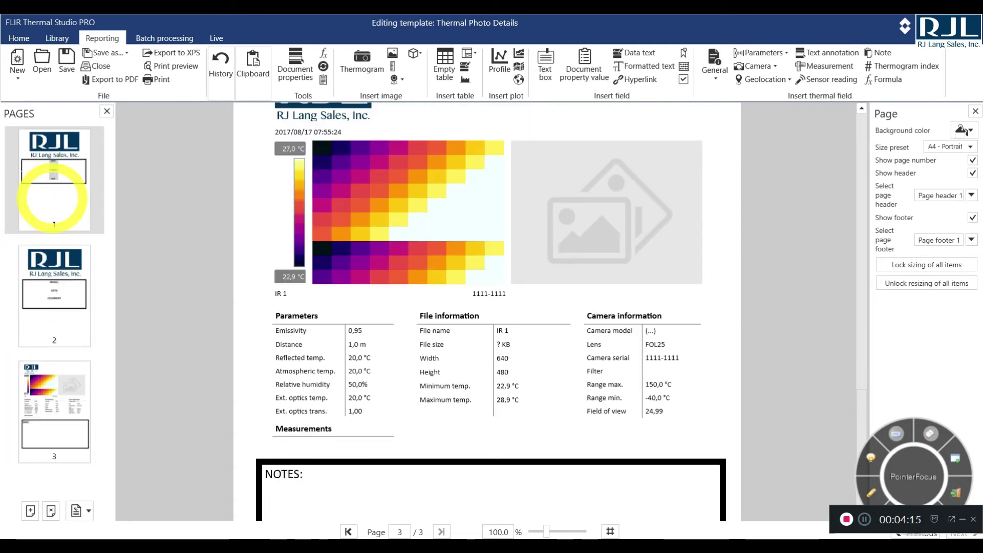
click(53, 295)
click(53, 174)
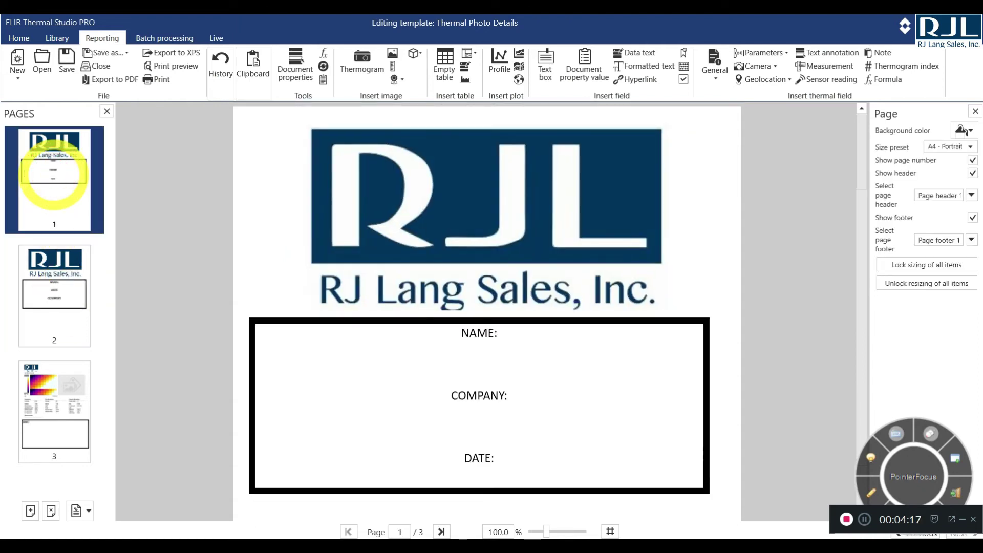
Step: Delete the surplus cover page, leaving the RJL cover followed by the thermal image page
click(91, 301)
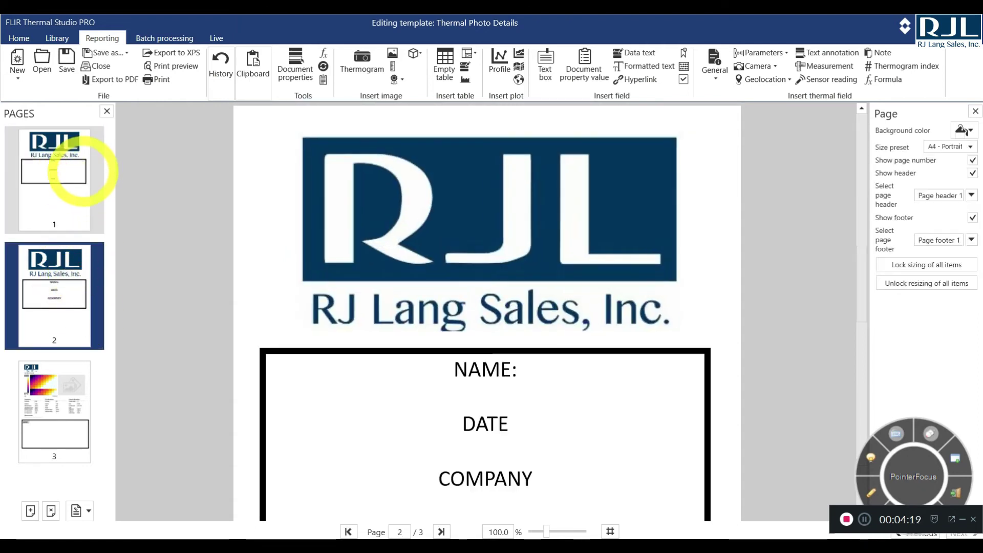
click(81, 171)
key(Delete)
click(53, 294)
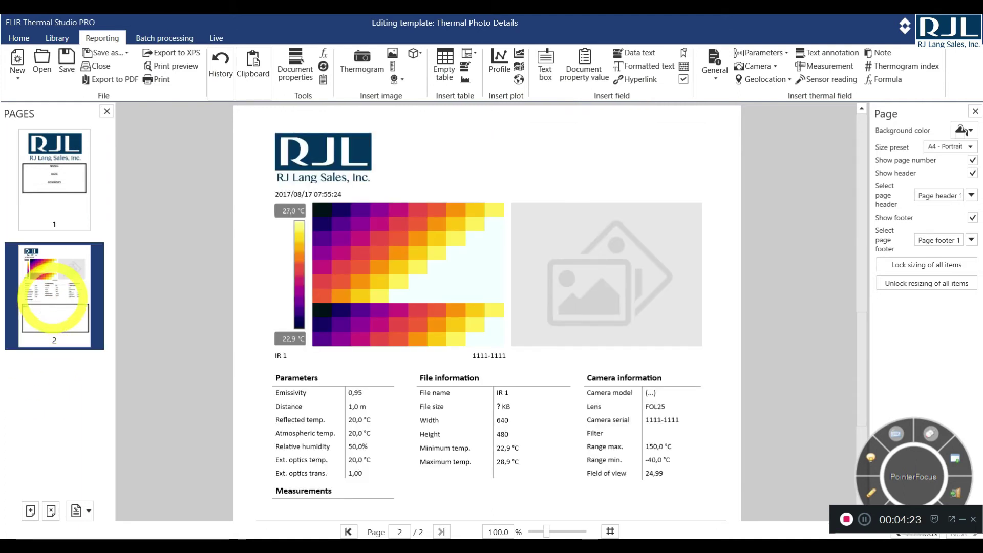
Step: Save the document as a template named 'NEW TEMPLATE DEMO'
click(104, 52)
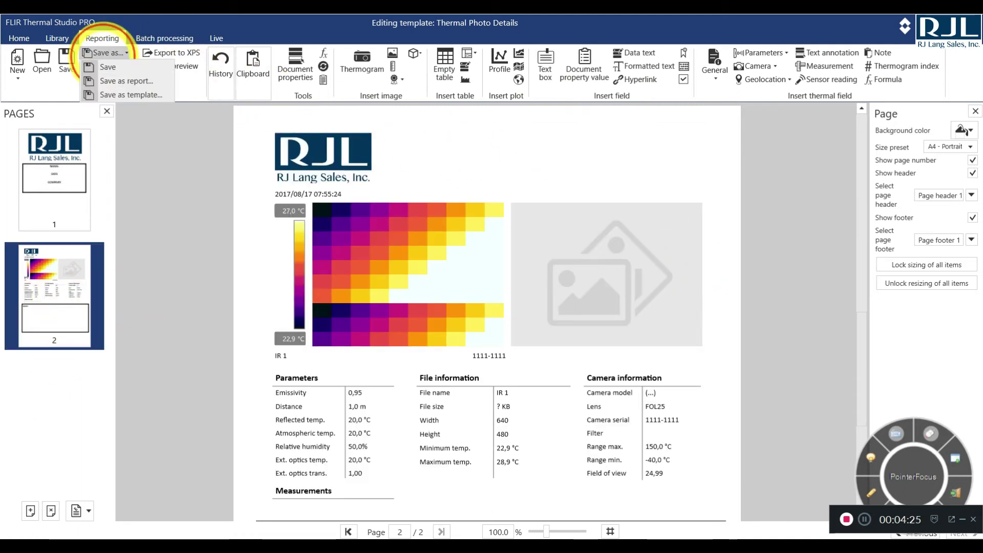
click(123, 95)
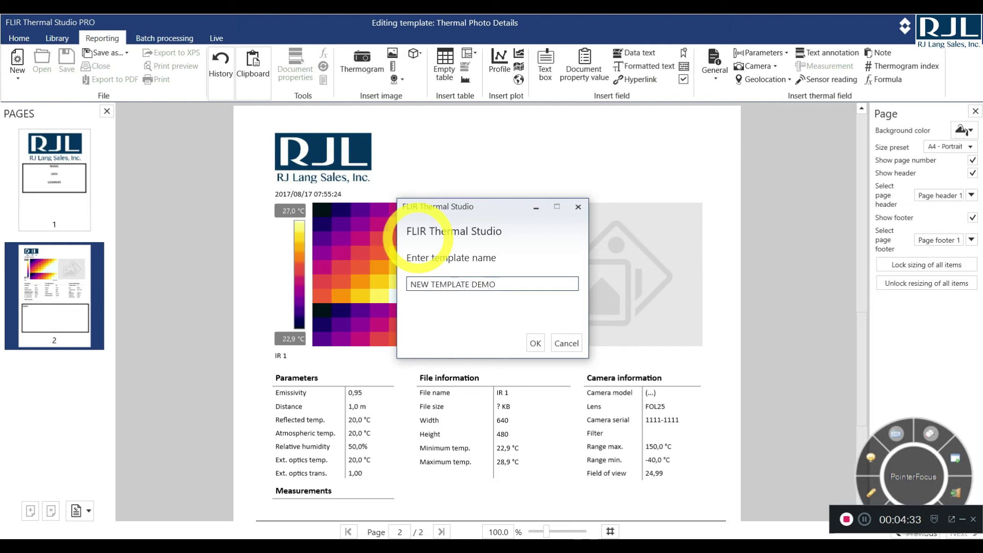
text(NEW TEMPLATE DEMO)
click(535, 343)
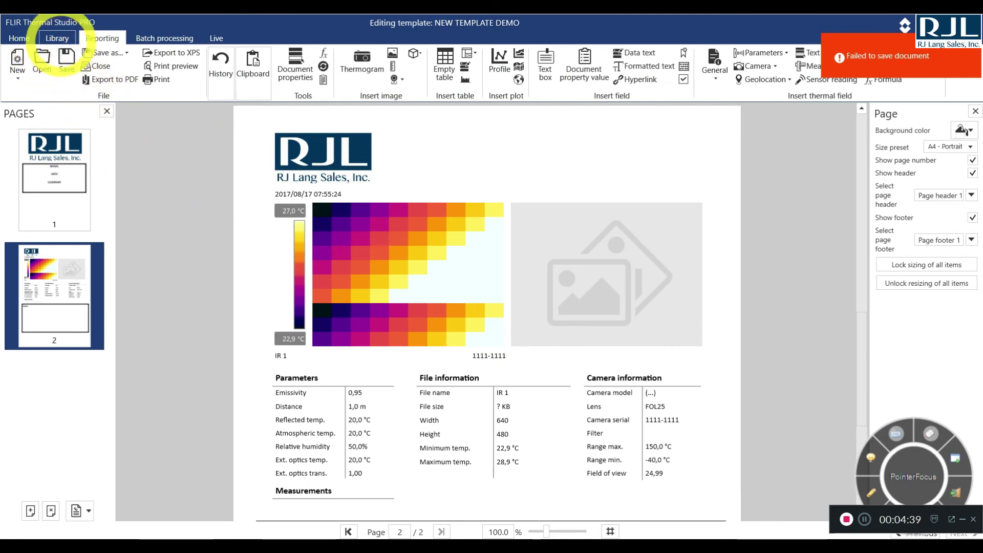
Step: Browse the Image Library to the D:\DCIM\Ravenclaw Sub folder
click(57, 38)
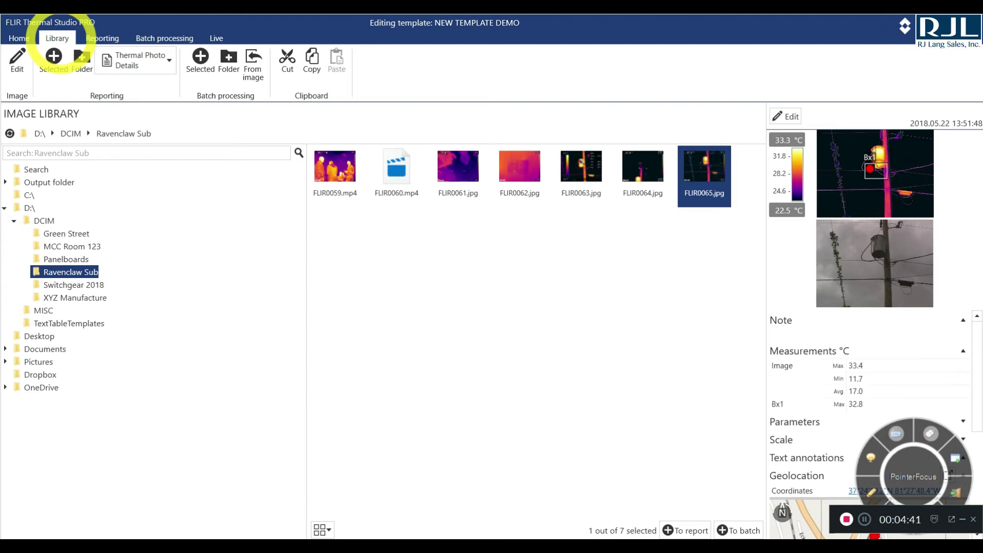
drag(46, 269, 25, 216)
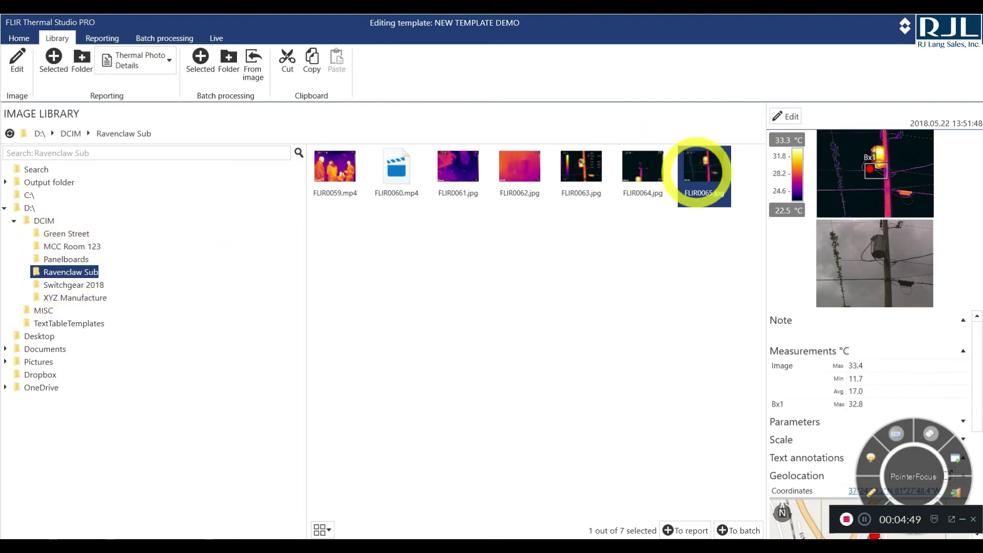
Step: Open FLIR0065.jpg and move and shrink Bx1 onto the transformer's upper part
double_click(705, 174)
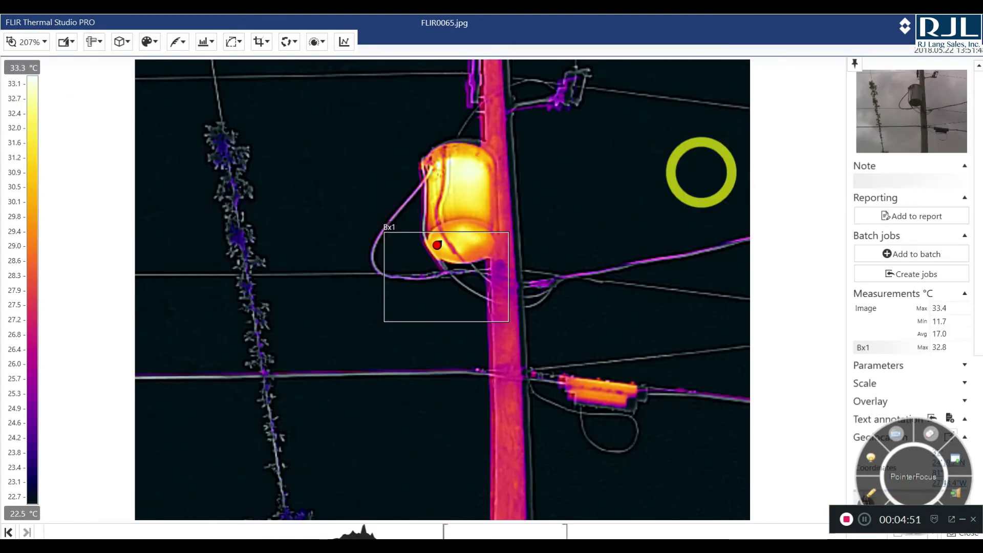
click(464, 266)
drag(464, 265, 474, 183)
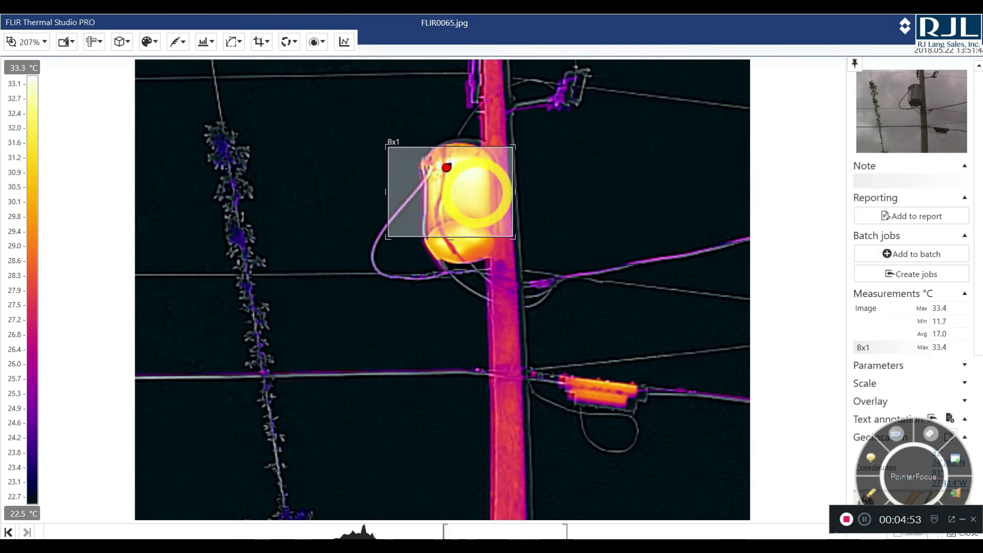
drag(514, 237, 472, 178)
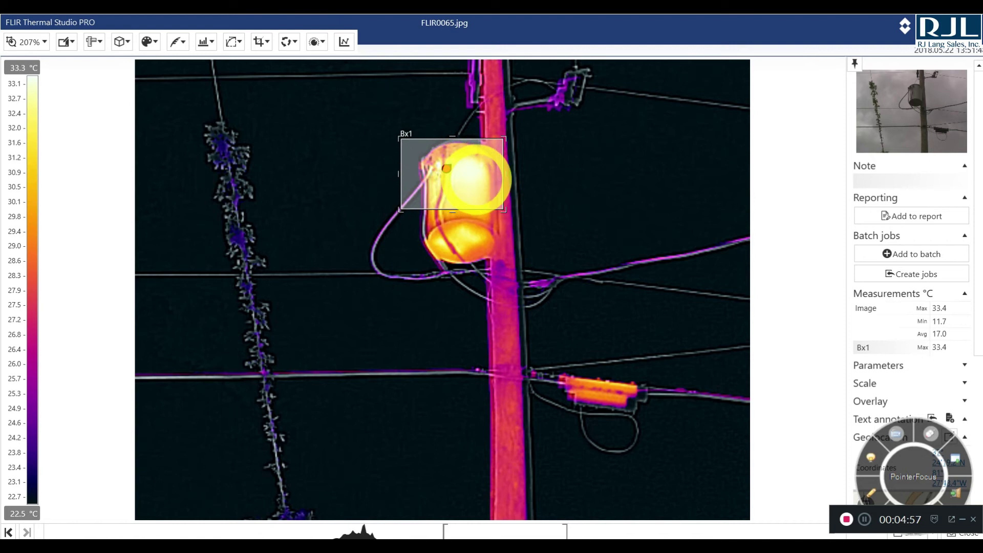
Step: Add a Magic wand area Px1 on the transformer and add the image to the report
click(95, 42)
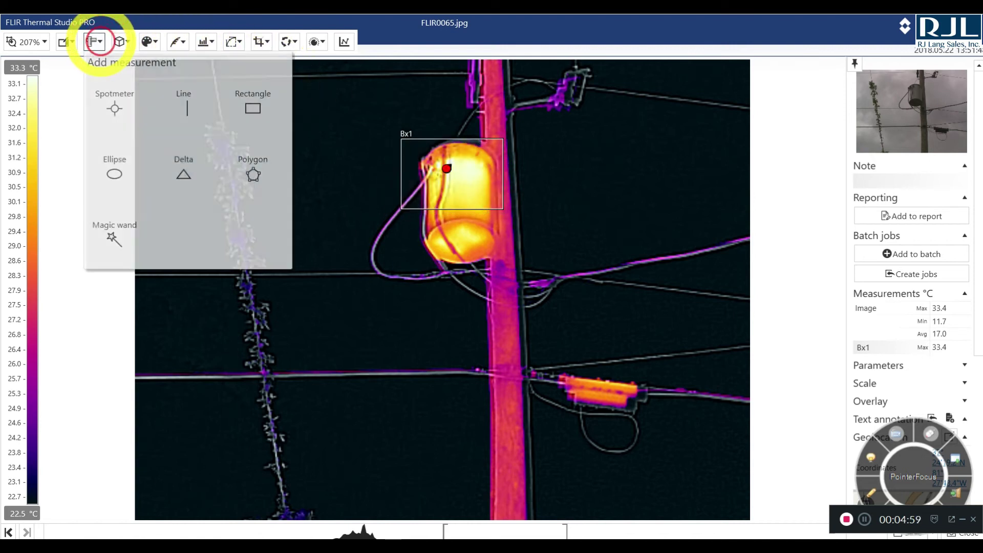
click(114, 237)
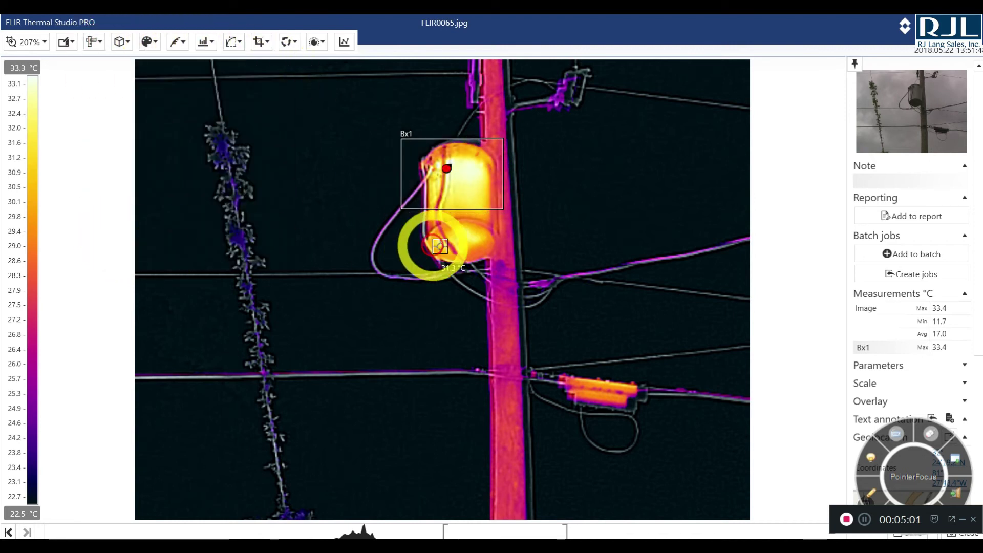
click(473, 190)
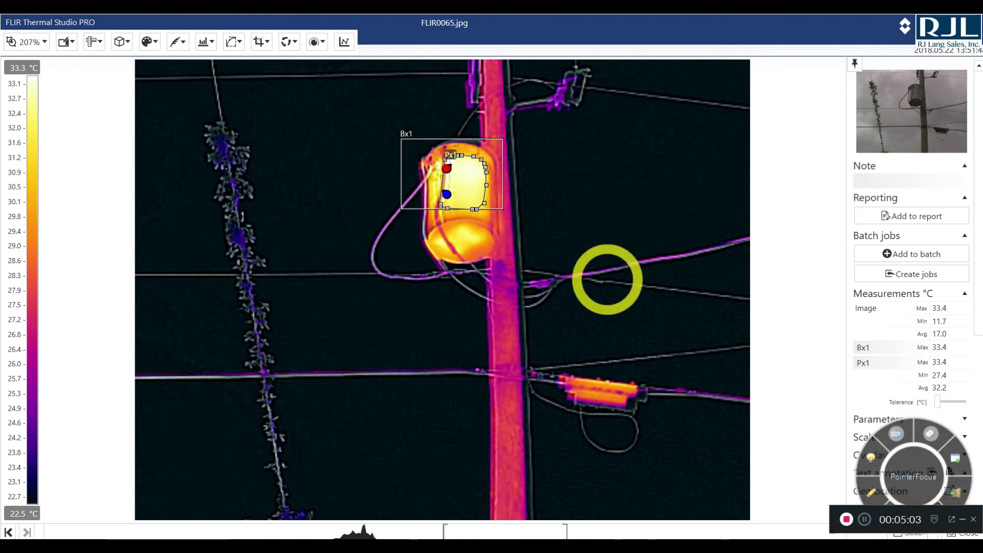
click(870, 214)
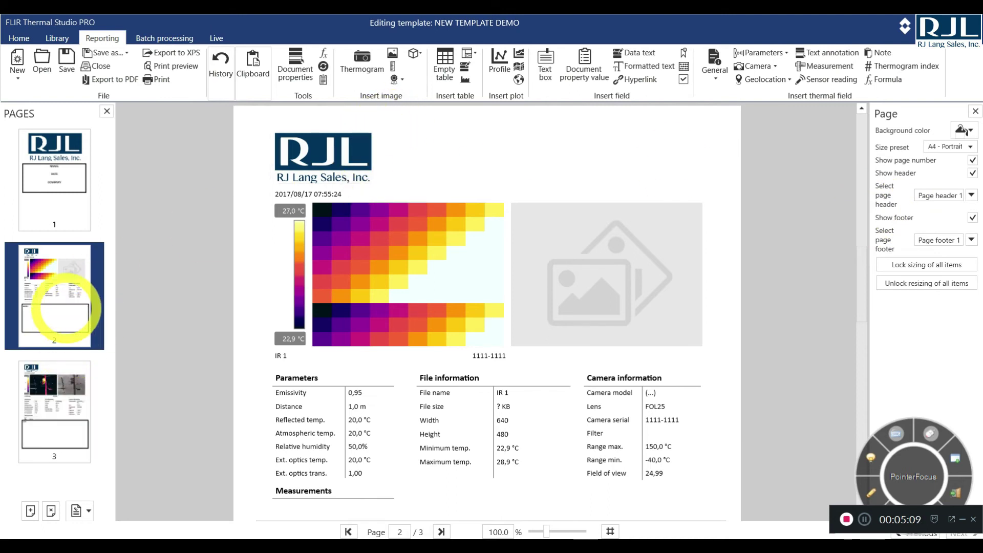
Step: Delete the placeholder second page so the FLIR0065.jpg page becomes page 2
click(66, 364)
click(63, 318)
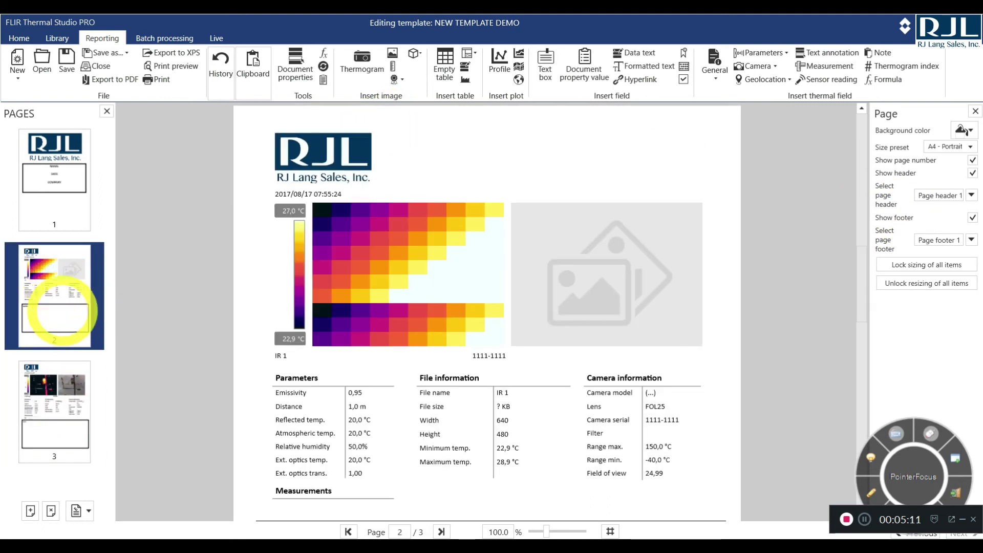
click(61, 395)
click(68, 305)
click(66, 305)
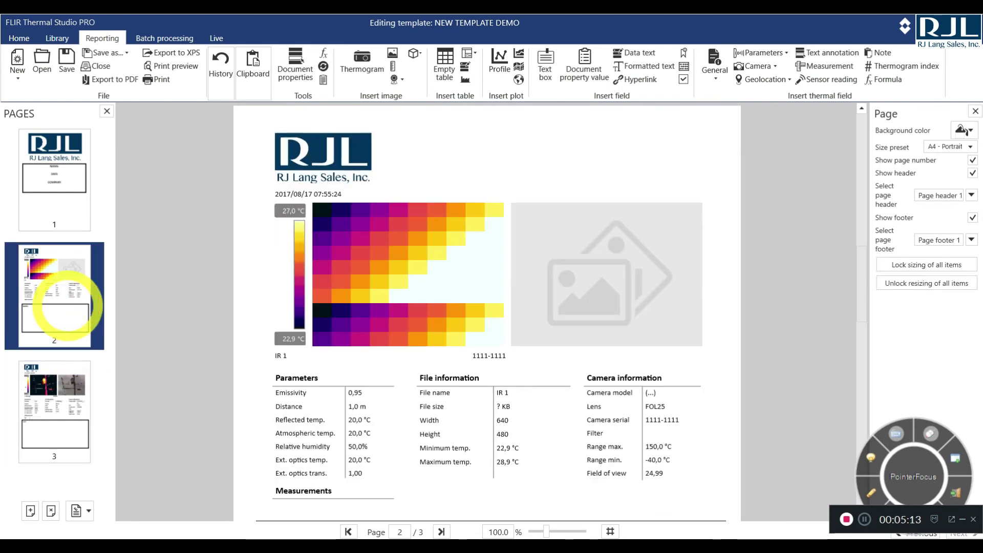
key(Delete)
scroll(723, 213, down, 1)
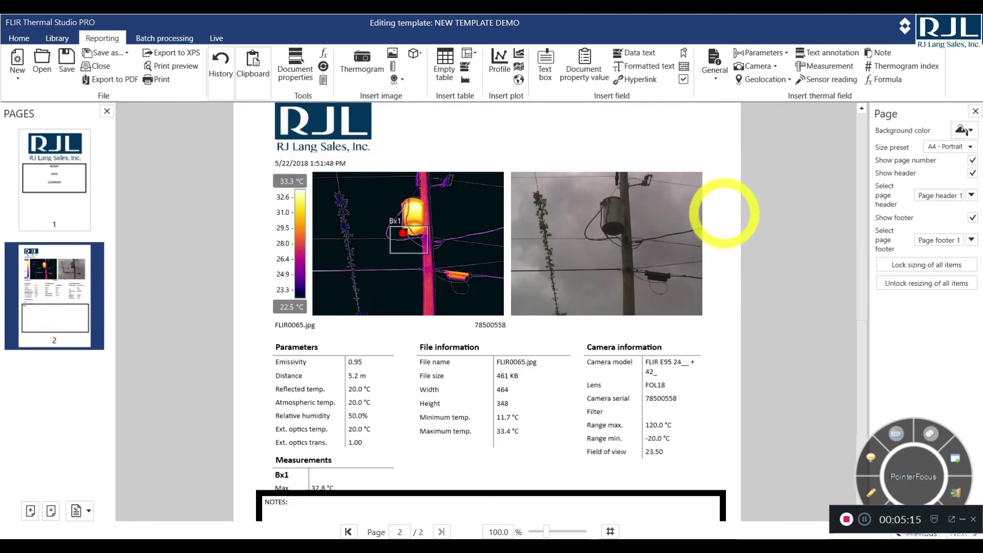
scroll(723, 212, down, 1)
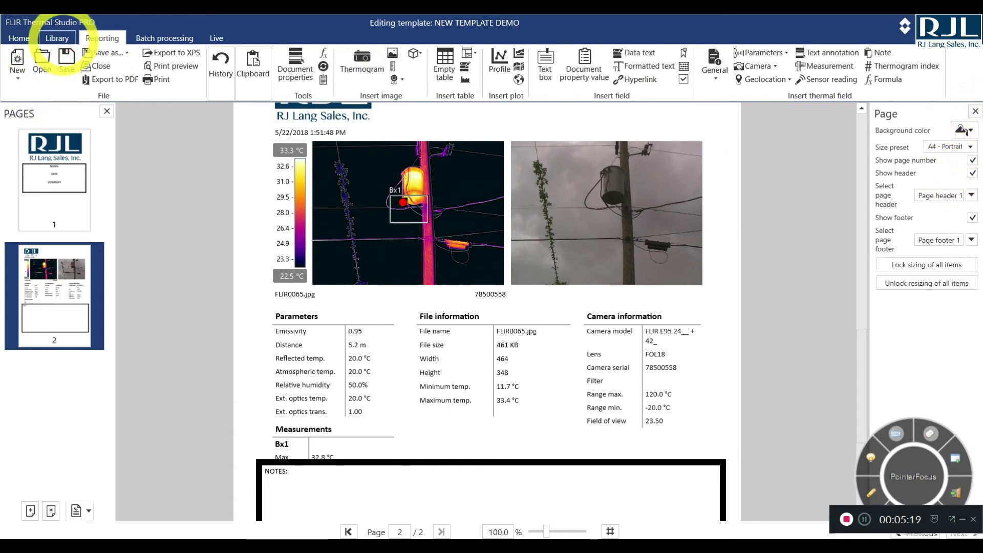
Step: Open FLIR0065.jpg from the Library and add it to the report again
click(57, 38)
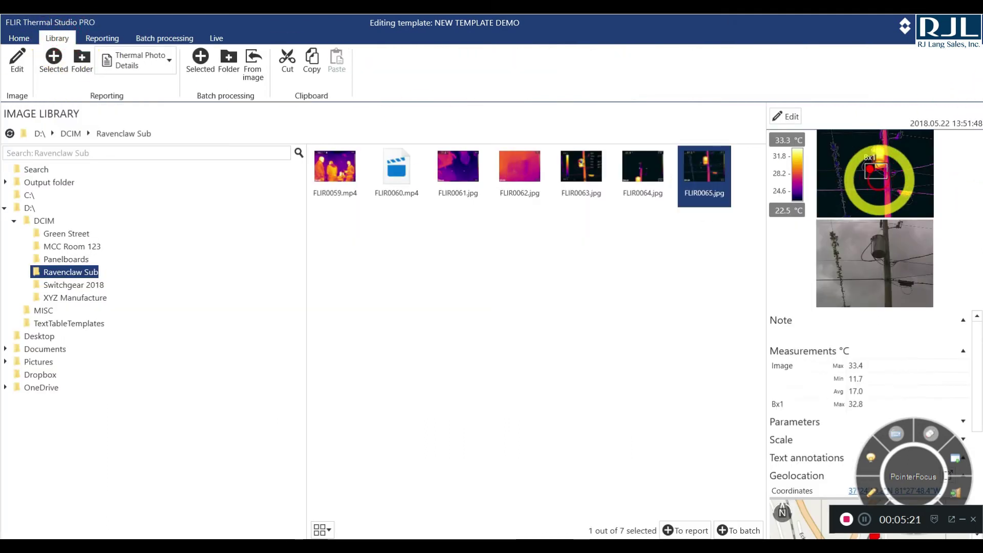
click(698, 168)
double_click(697, 168)
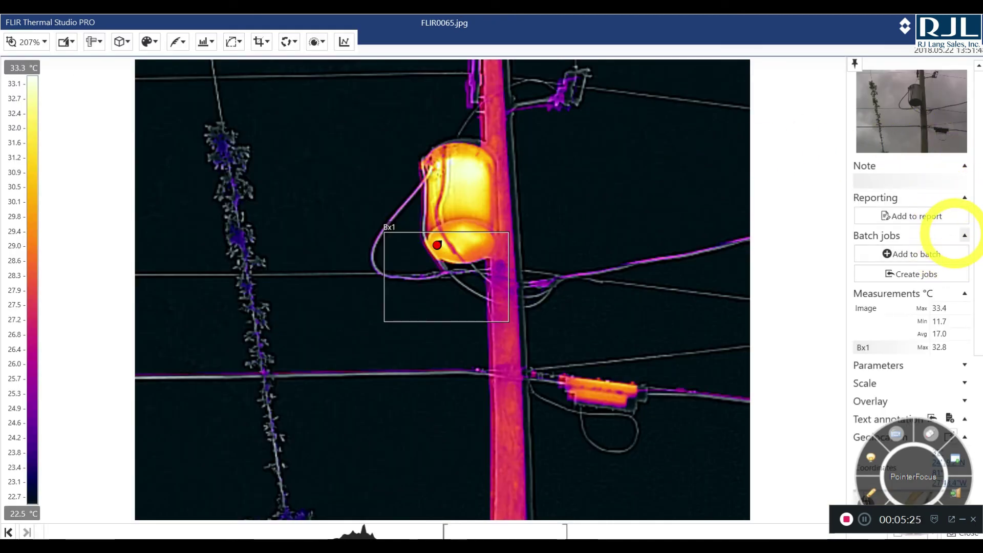
click(949, 215)
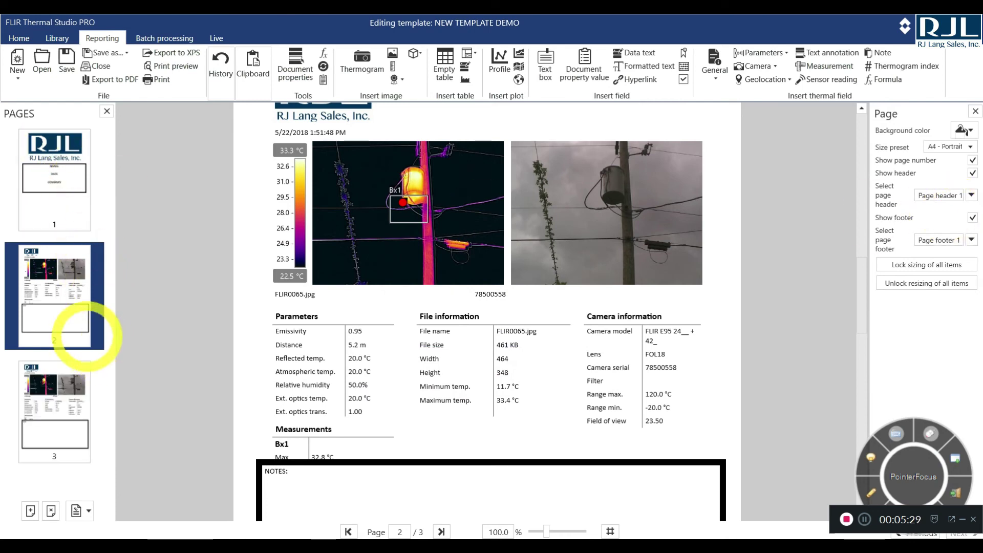
Step: Delete the extra thermal image pages, keeping only the RJL cover page
click(66, 448)
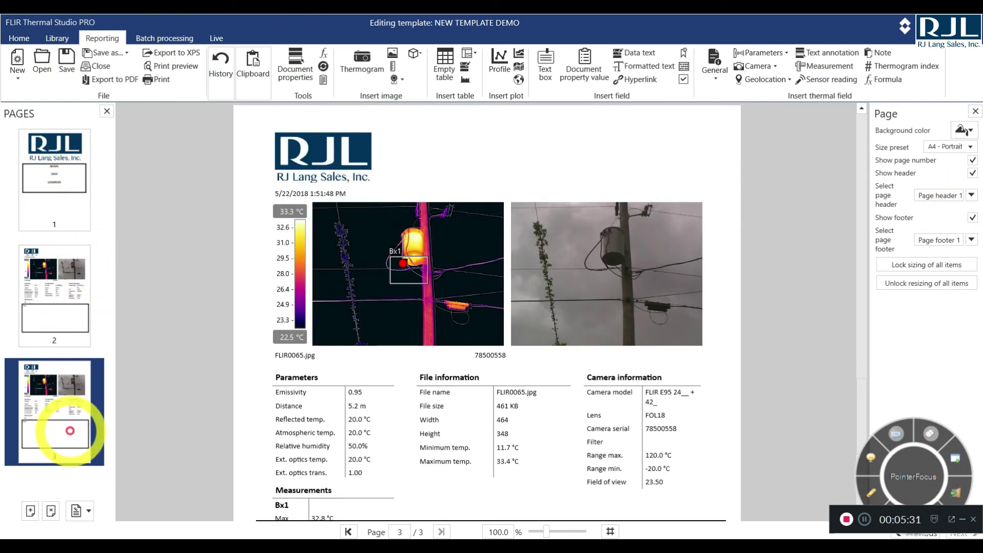
click(67, 305)
key(Delete)
key(Delete)
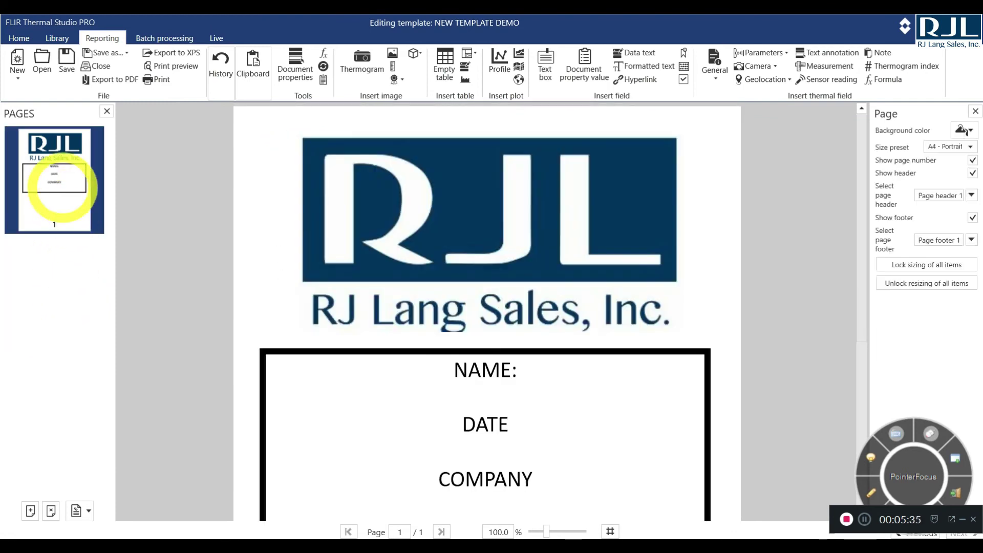
Step: Open FLIR0065.jpg from the Library and move Bx1 up over the transformer body
click(58, 38)
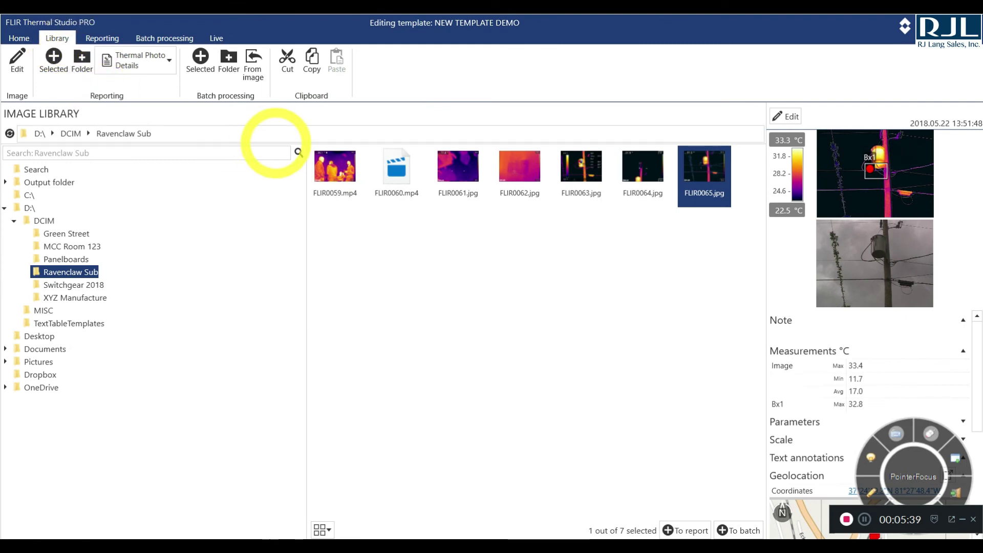
double_click(706, 172)
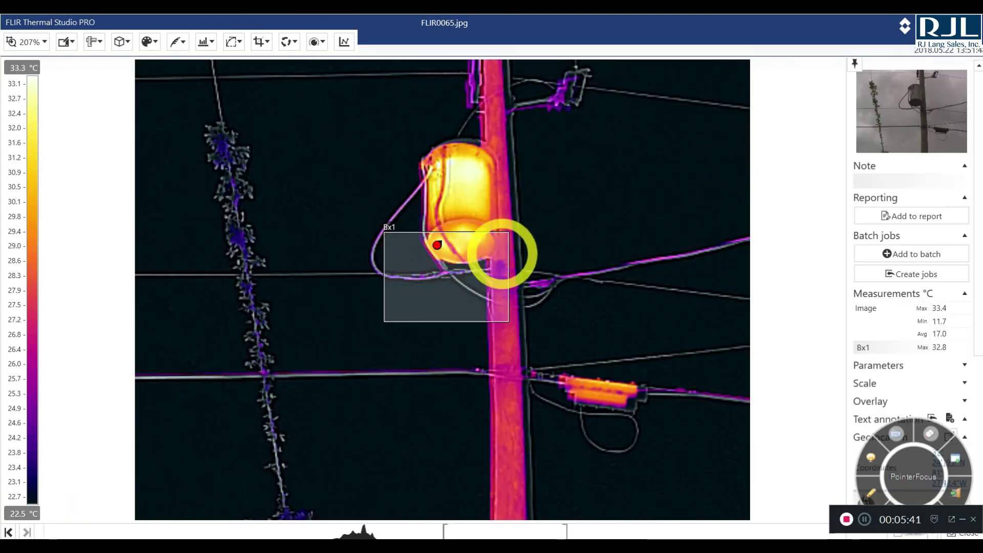
drag(500, 246, 443, 139)
Step: Add a Magic wand area Px1 on the hot transformer and add the image to the report
click(92, 42)
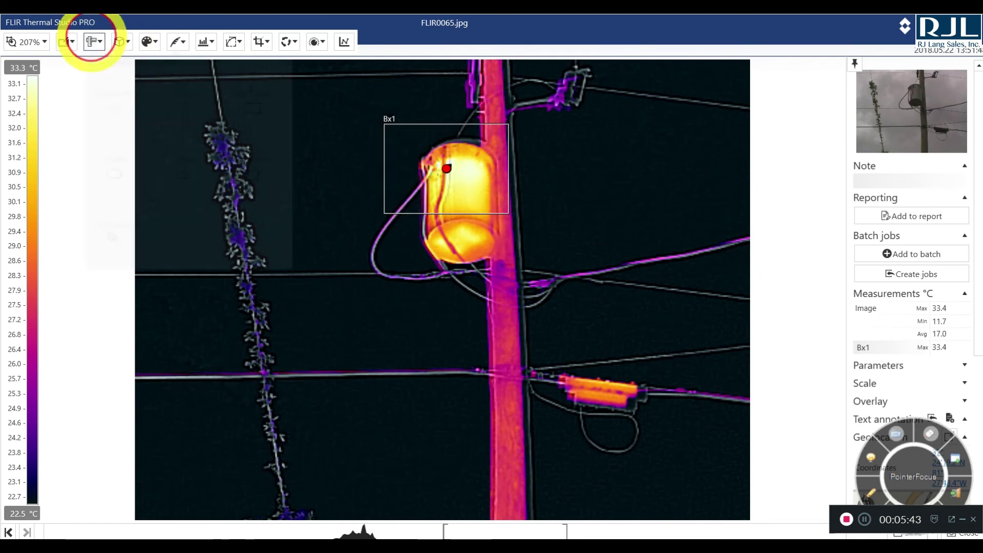
click(110, 229)
click(462, 199)
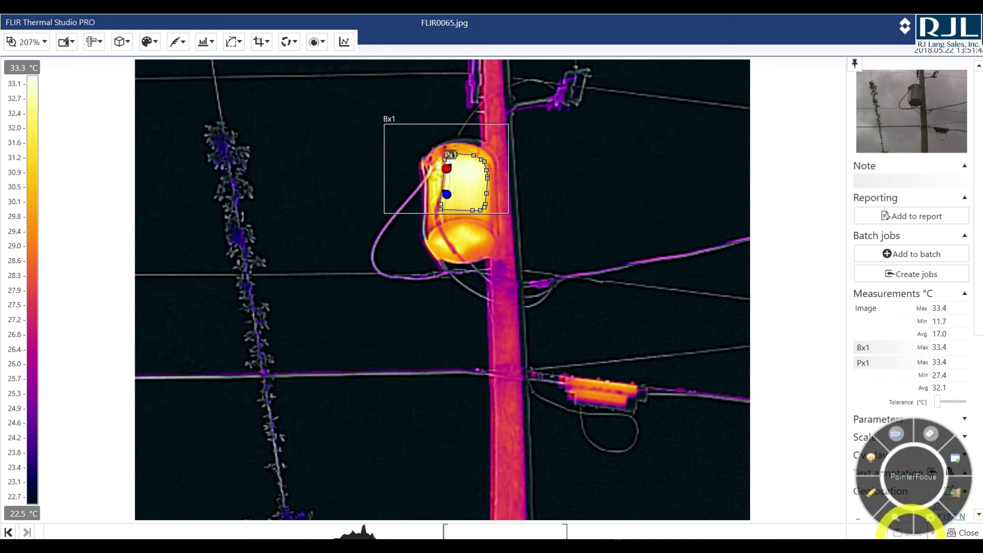
click(916, 215)
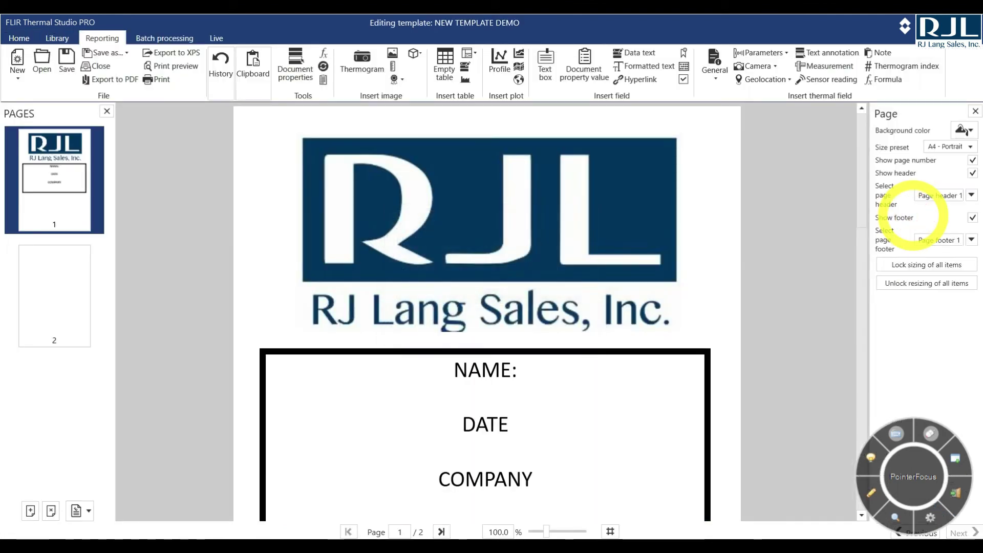
Step: Move page 2's NOTES box down below the Measurements table, exposing the Bx1 and Px1 readings
click(64, 268)
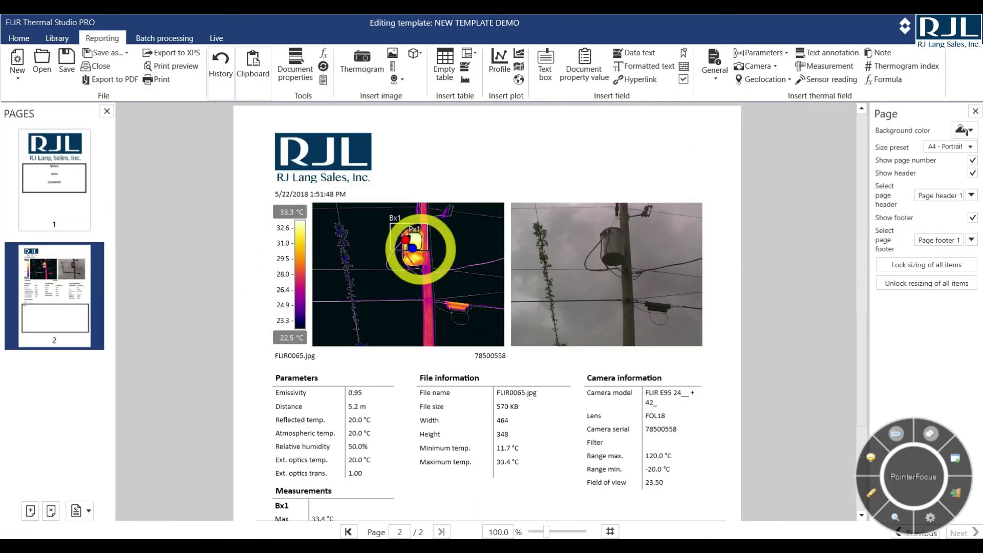
scroll(420, 249, down, 3)
click(398, 408)
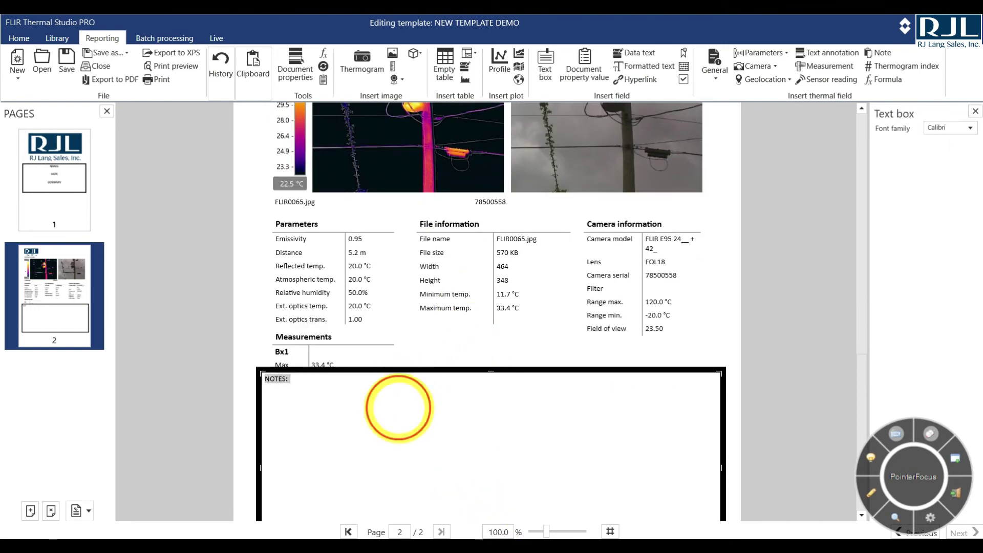
scroll(487, 338, down, 2)
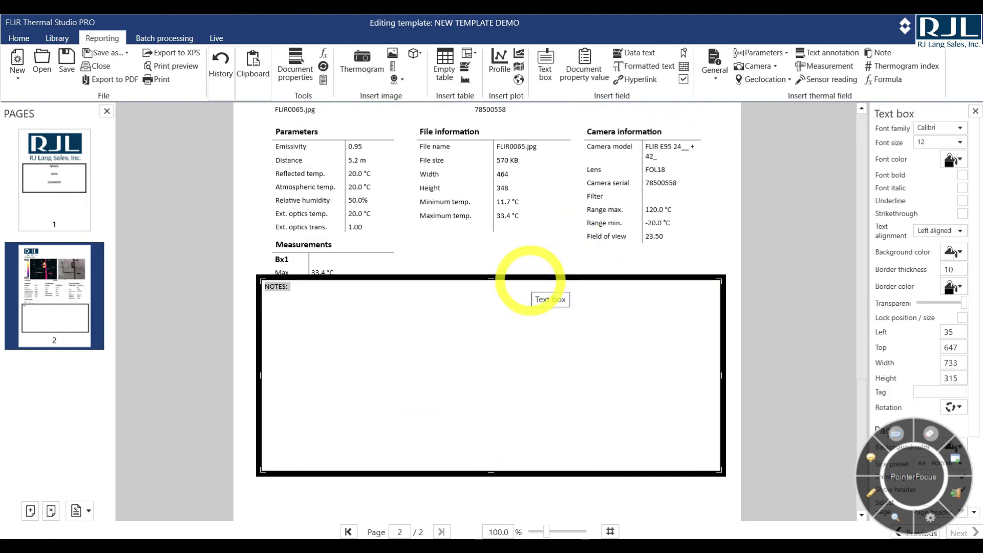
drag(575, 327, 576, 372)
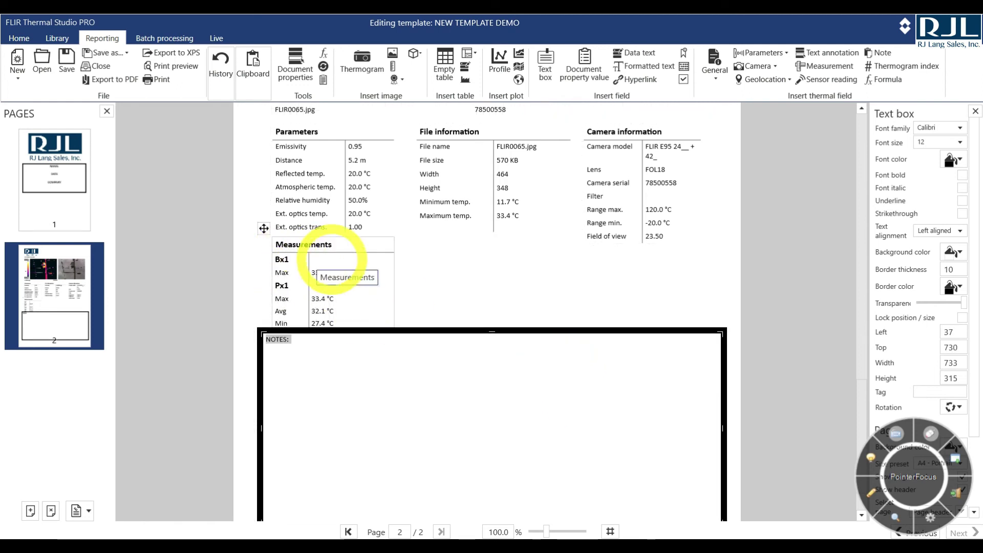
scroll(358, 256, down, 1)
drag(520, 320, 519, 334)
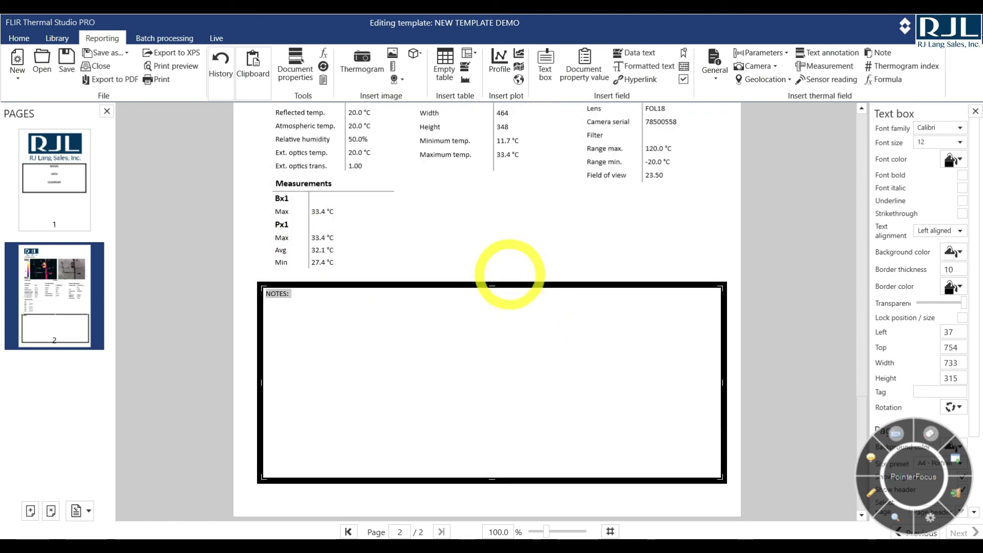
click(483, 238)
scroll(292, 237, up, 2)
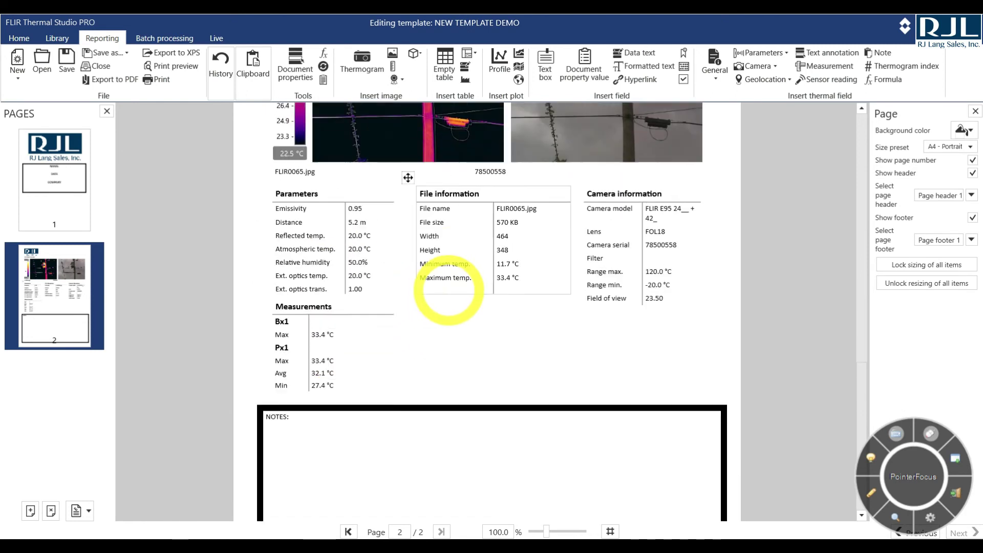
scroll(449, 290, up, 1)
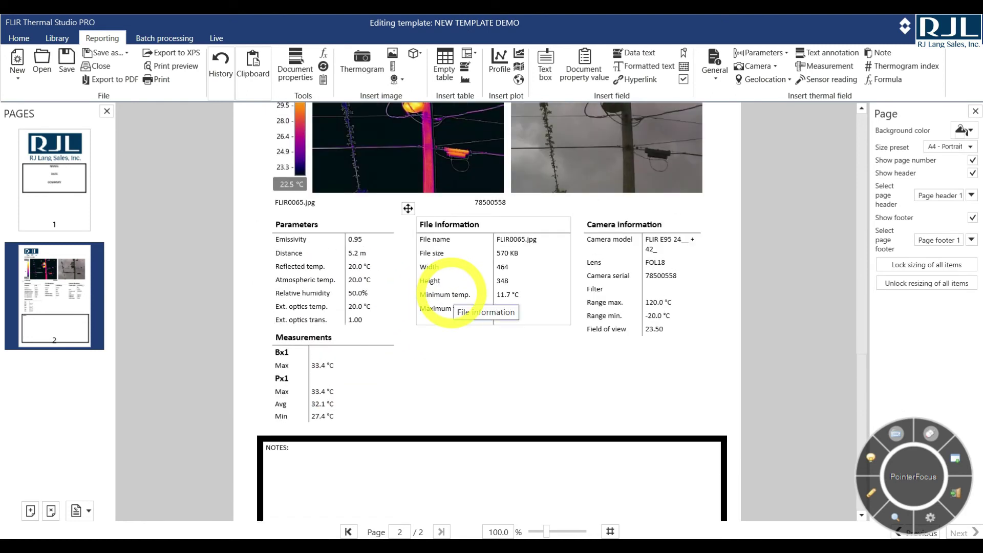
scroll(593, 399, up, 3)
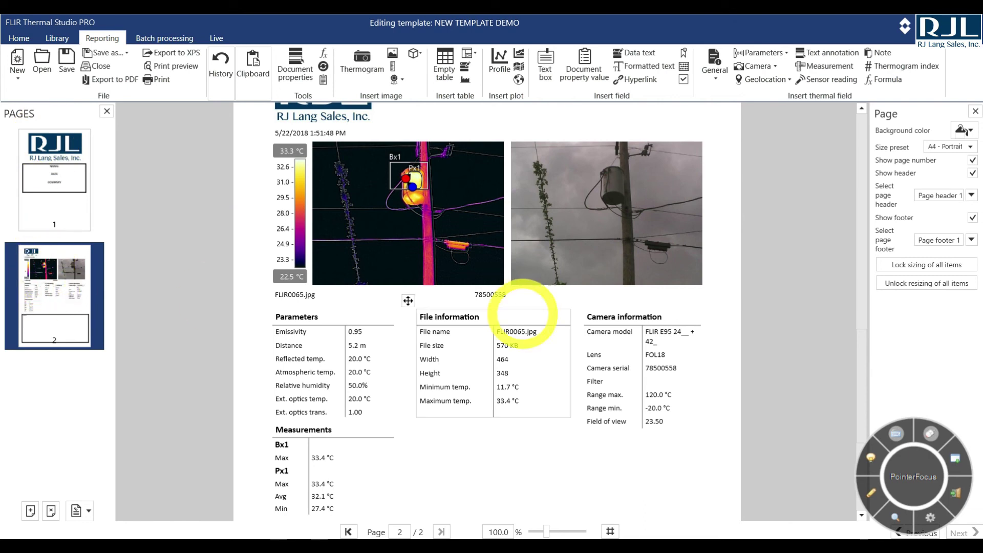
scroll(559, 302, down, 3)
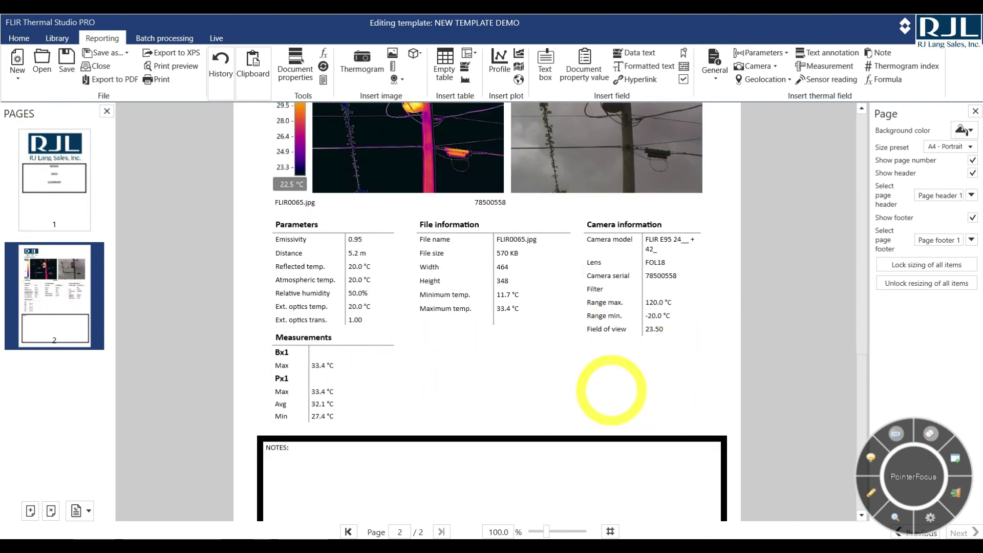